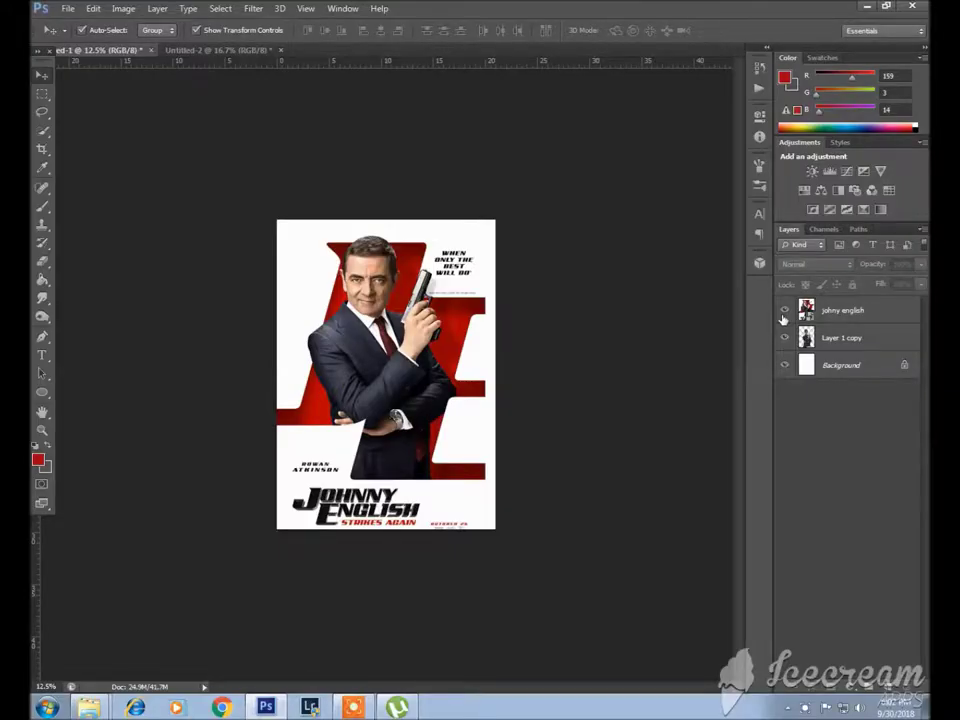
- Hide the 'johny english' poster layer to reveal the cut-out man photo
{"action": "left_click", "coordinate": [784, 312]}
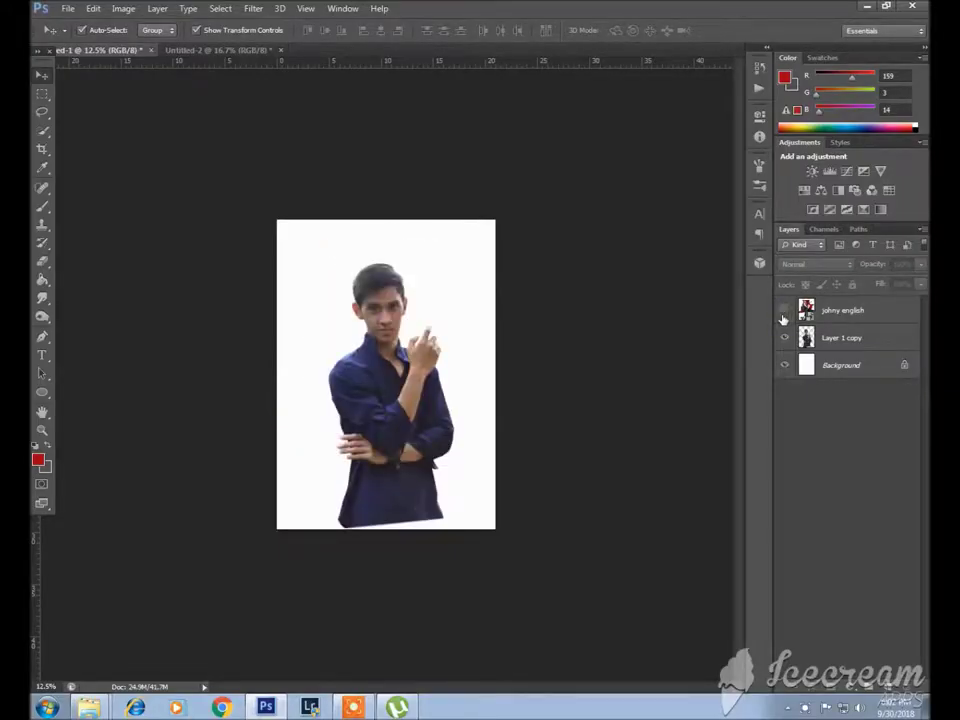
- Drag both red JC letter layers from Untitled-2 into the man's photo and raise them
{"action": "left_click", "coordinate": [784, 313]}
{"action": "left_click", "coordinate": [784, 313]}
{"action": "left_click", "coordinate": [220, 50]}
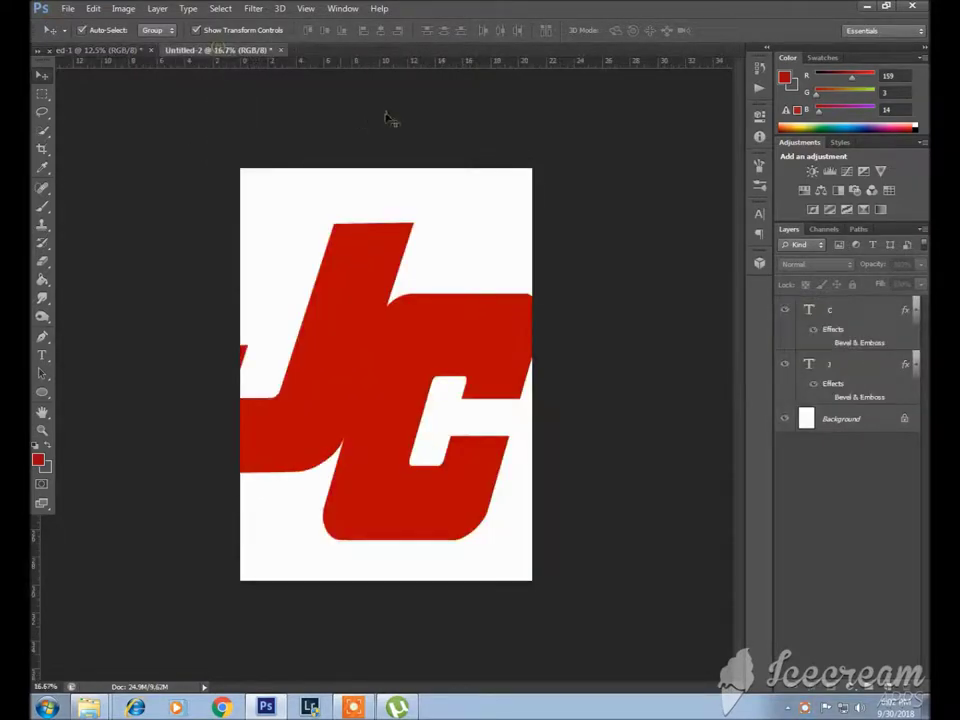
{"action": "mouse_move", "coordinate": [568, 458]}
{"action": "left_mouse_down"}
{"action": "mouse_move", "coordinate": [349, 281]}
{"action": "mouse_move", "coordinate": [182, 103]}
{"action": "mouse_move", "coordinate": [116, 50]}
{"action": "mouse_move", "coordinate": [365, 275]}
{"action": "left_mouse_up"}
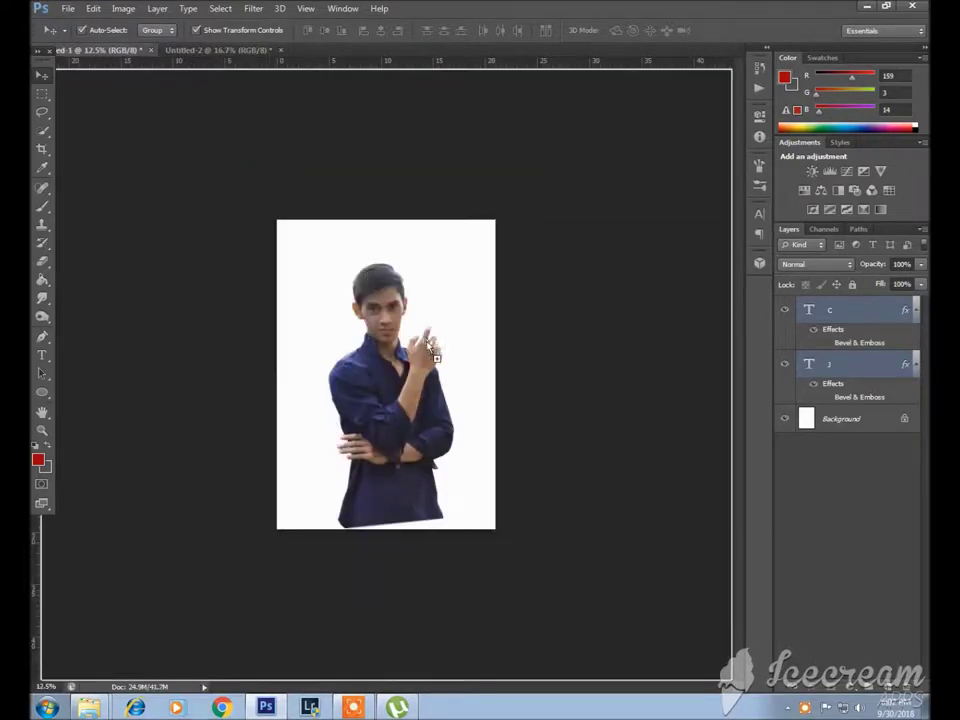
{"action": "left_click_drag", "start_coordinate": [432, 352], "coordinate": [393, 335]}
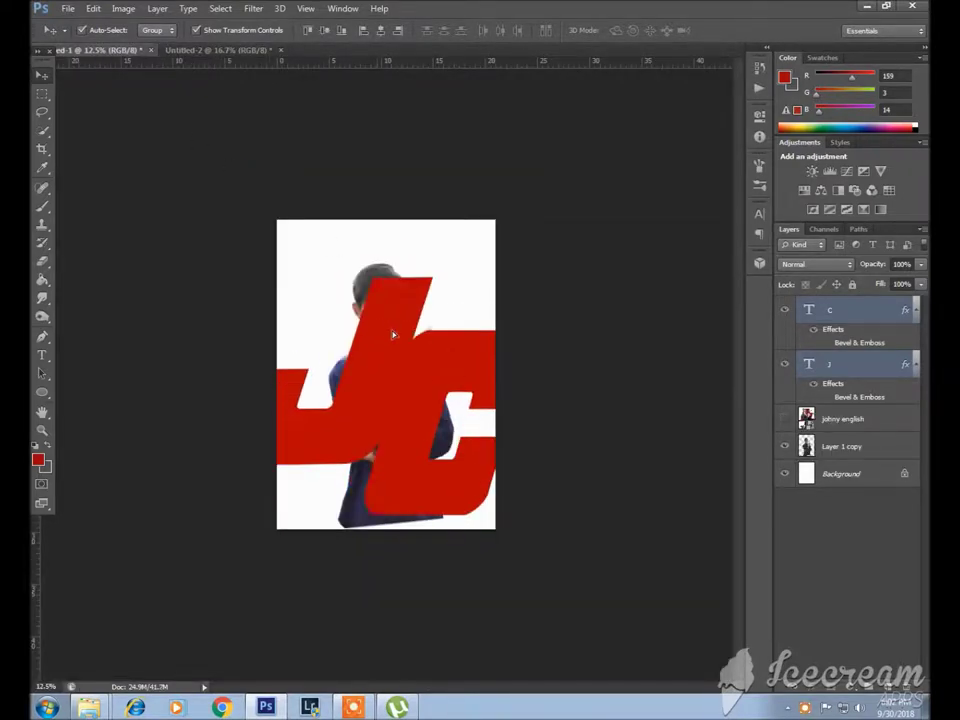
{"action": "left_click_drag", "start_coordinate": [485, 335], "coordinate": [442, 351]}
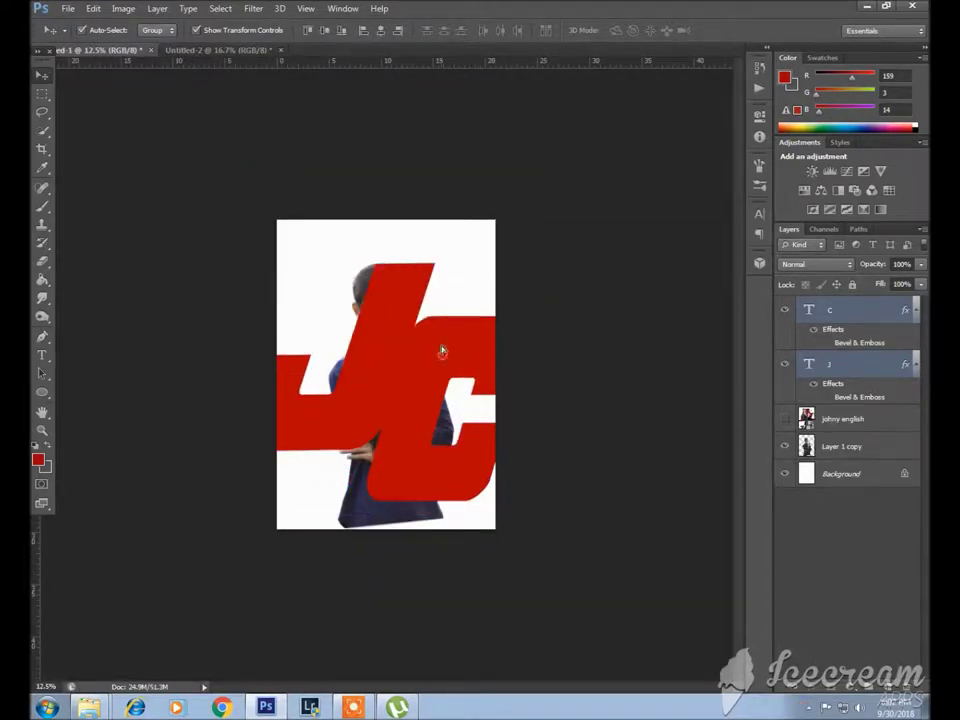
- Duplicate the man layer and move the copy above the JC letters
{"action": "key", "text": "ctrl+shift+bracketright"}
{"action": "key", "text": "ctrl+j"}
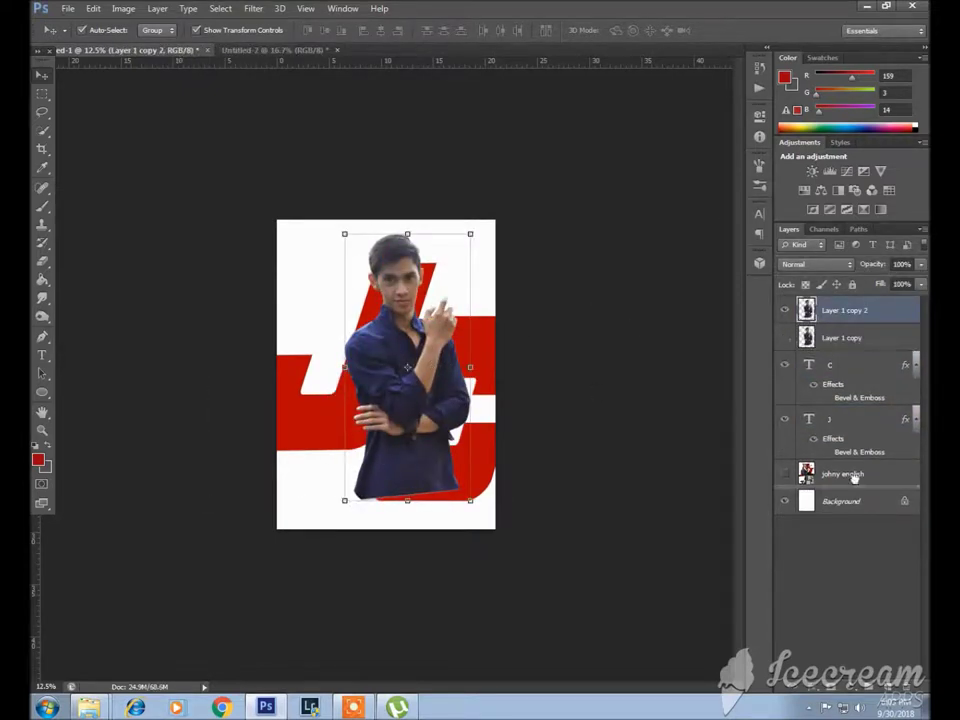
{"action": "double_click", "coordinate": [810, 337]}
- Recolour the C letter with the logo's darker red
{"action": "left_click", "coordinate": [481, 30]}
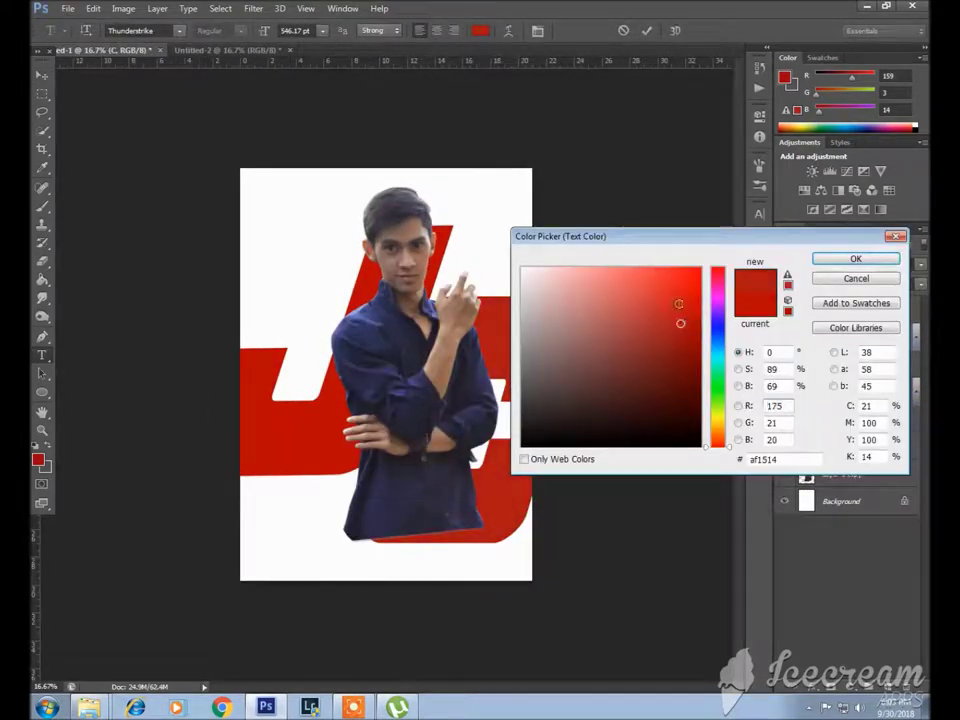
{"action": "left_click", "coordinate": [706, 472]}
{"action": "left_click", "coordinate": [494, 320]}
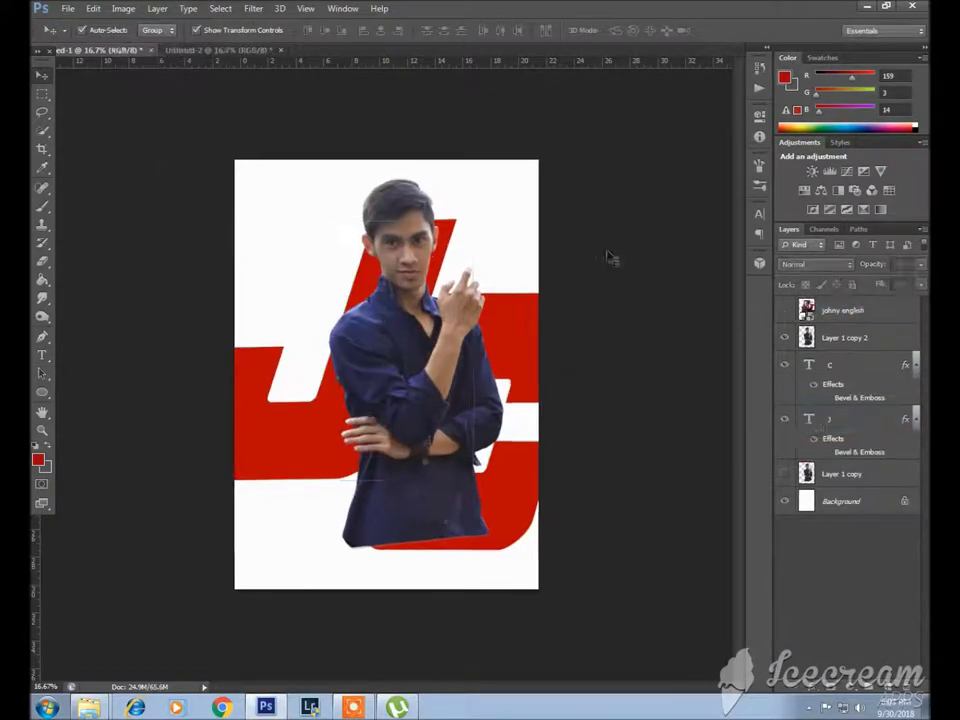
{"action": "key", "text": "ctrl+t"}
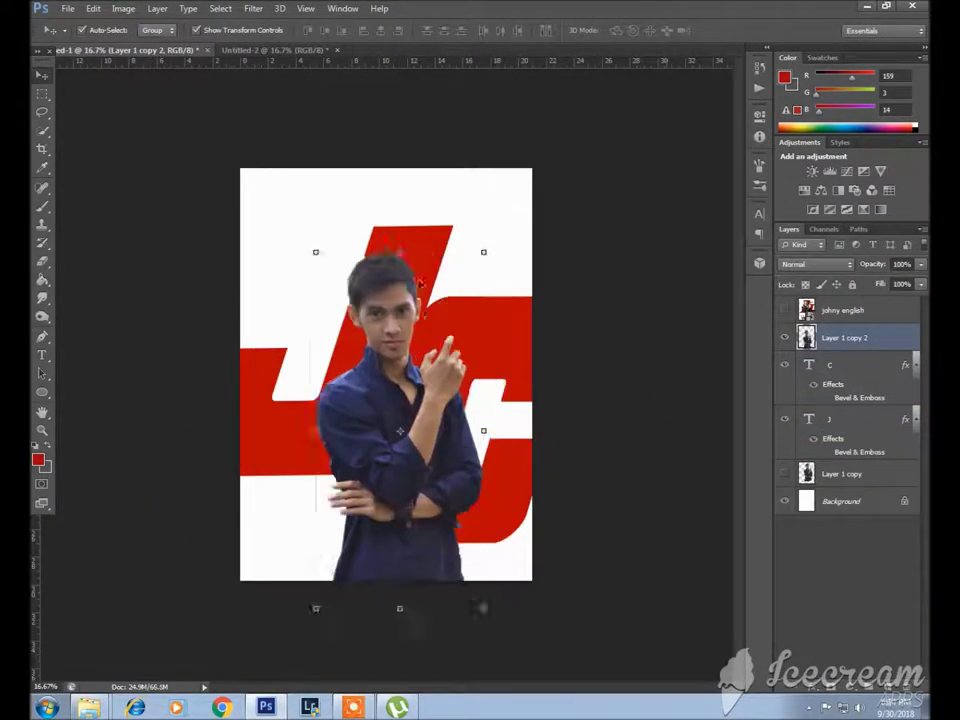
- Enlarge the man copy so he reaches the bottom of the canvas
{"action": "key", "text": "ctrl+t"}
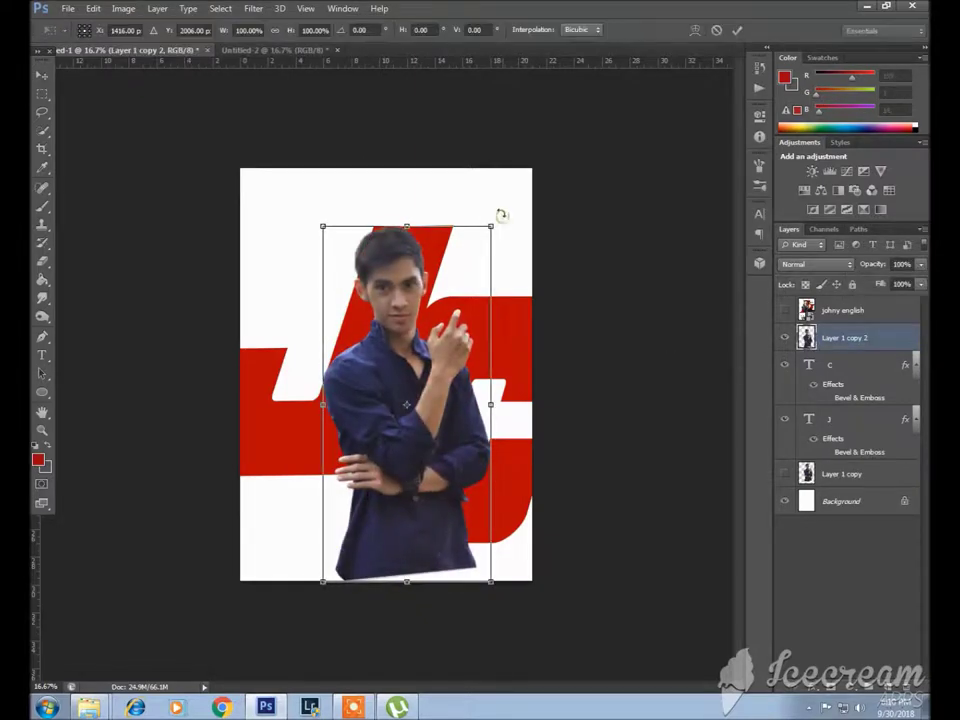
{"action": "key", "text": "Return"}
{"action": "key", "text": "ctrl+plus"}
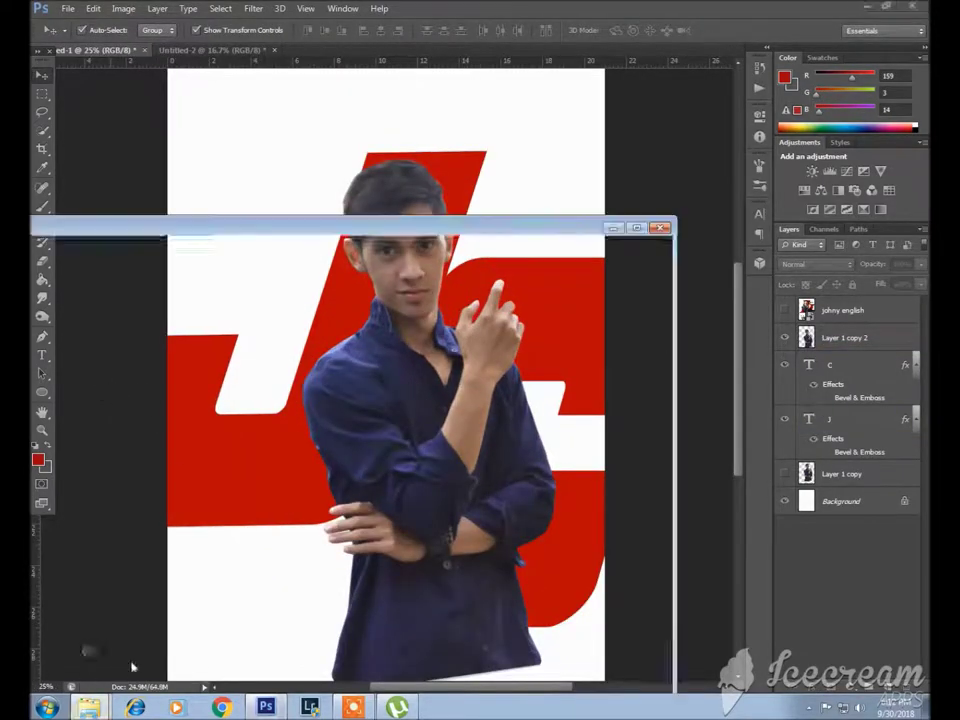
{"action": "right_click", "coordinate": [386, 380]}
- Flip the gun horizontally, rotate and shrink it into the hand, and set its opacity to 50%
{"action": "left_click", "coordinate": [435, 571]}
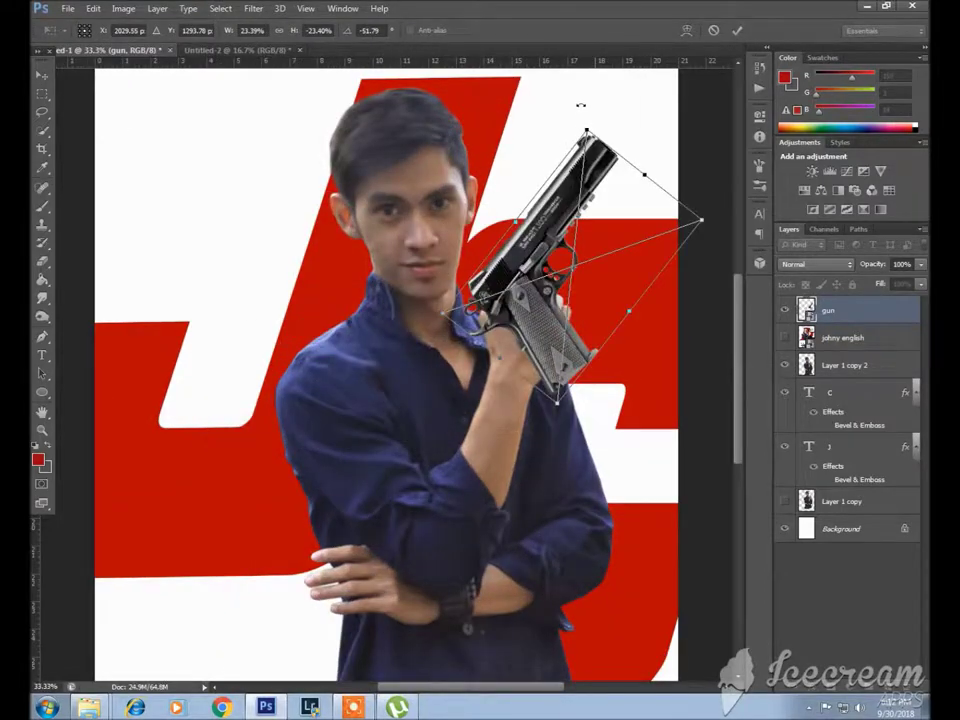
{"action": "left_click_drag", "start_coordinate": [580, 104], "coordinate": [545, 150]}
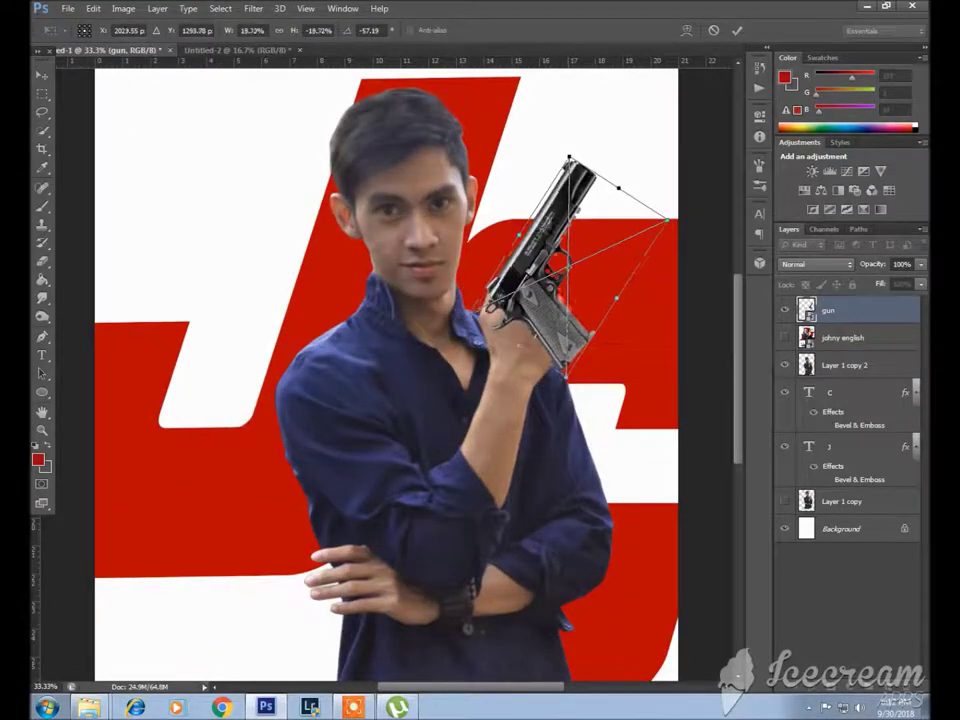
{"action": "key", "text": "Return"}
{"action": "scroll", "coordinate": [643, 242], "scroll_direction": "down", "scroll_amount": 2}
{"action": "scroll", "coordinate": [632, 321], "scroll_direction": "up", "scroll_amount": 3}
{"action": "scroll", "coordinate": [652, 347], "scroll_direction": "up", "scroll_amount": 4}
{"action": "key", "text": "5"}
{"action": "scroll", "coordinate": [652, 347], "scroll_direction": "up", "scroll_amount": 3}
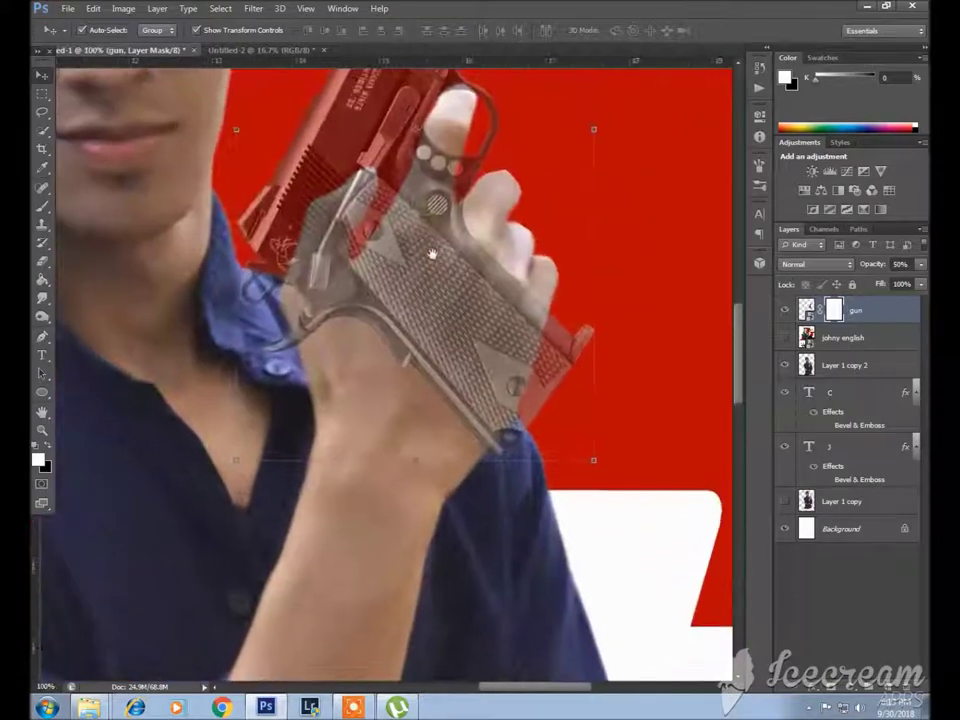
- Paint black on the gun's mask so the fingers wrap over the grip
{"action": "key", "text": "b"}
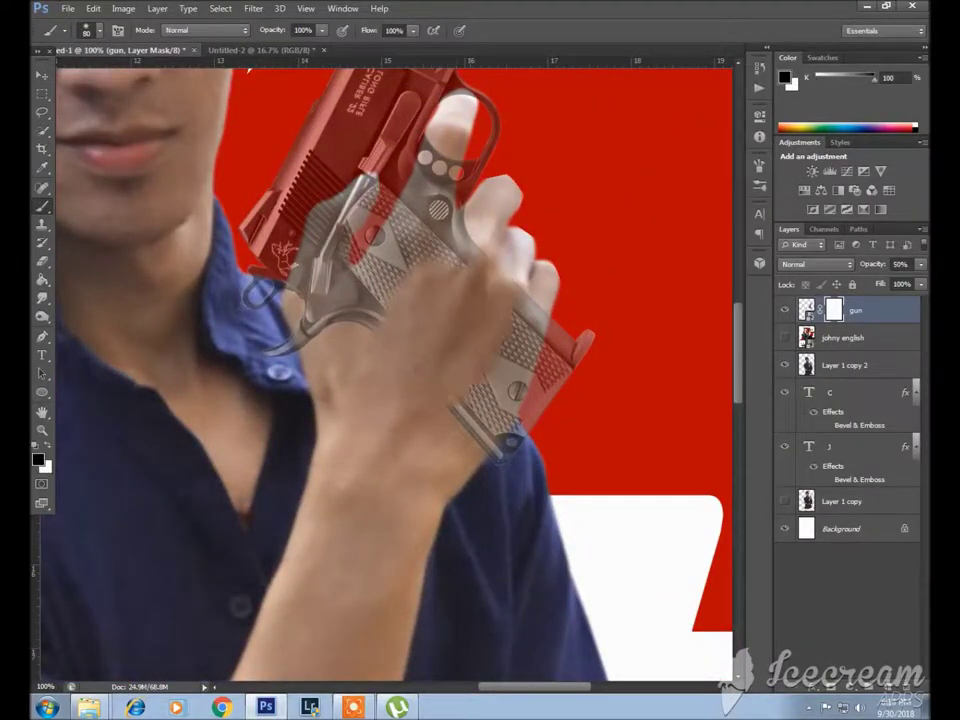
{"action": "scroll", "coordinate": [494, 313], "scroll_direction": "up", "scroll_amount": 1}
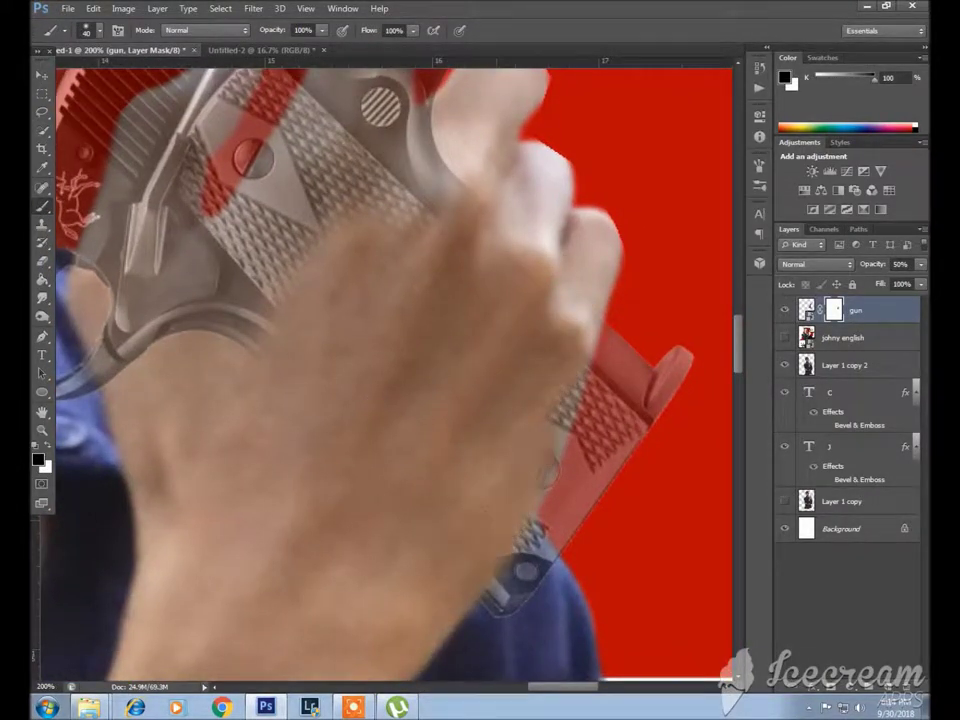
{"action": "left_click_drag", "start_coordinate": [414, 365], "coordinate": [460, 468]}
{"action": "left_click_drag", "start_coordinate": [300, 400], "coordinate": [431, 441]}
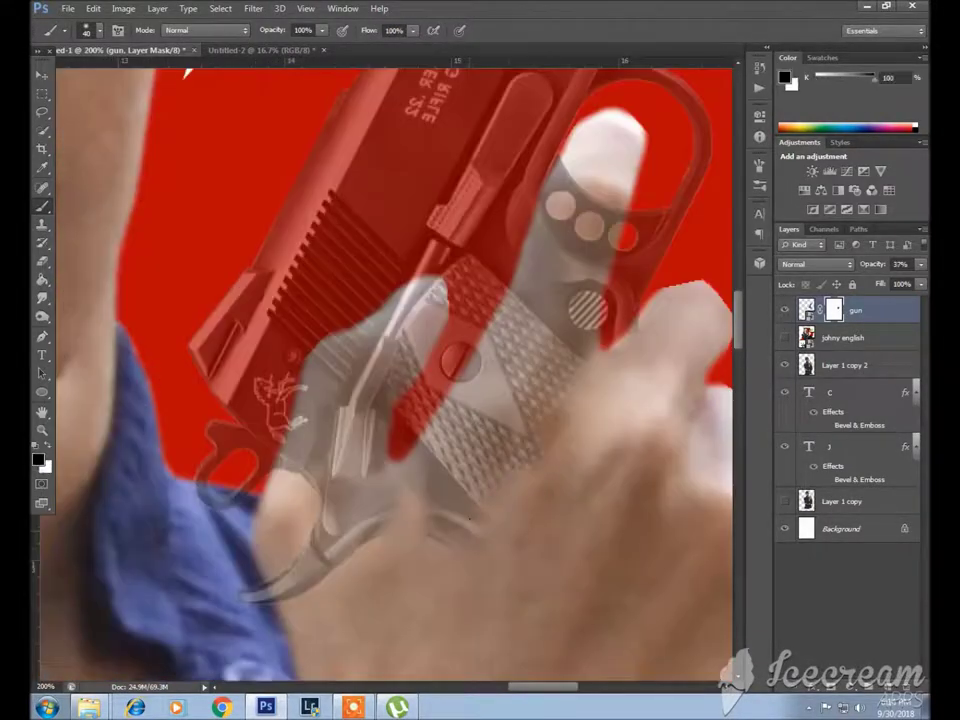
{"action": "left_click_drag", "start_coordinate": [470, 518], "coordinate": [380, 541]}
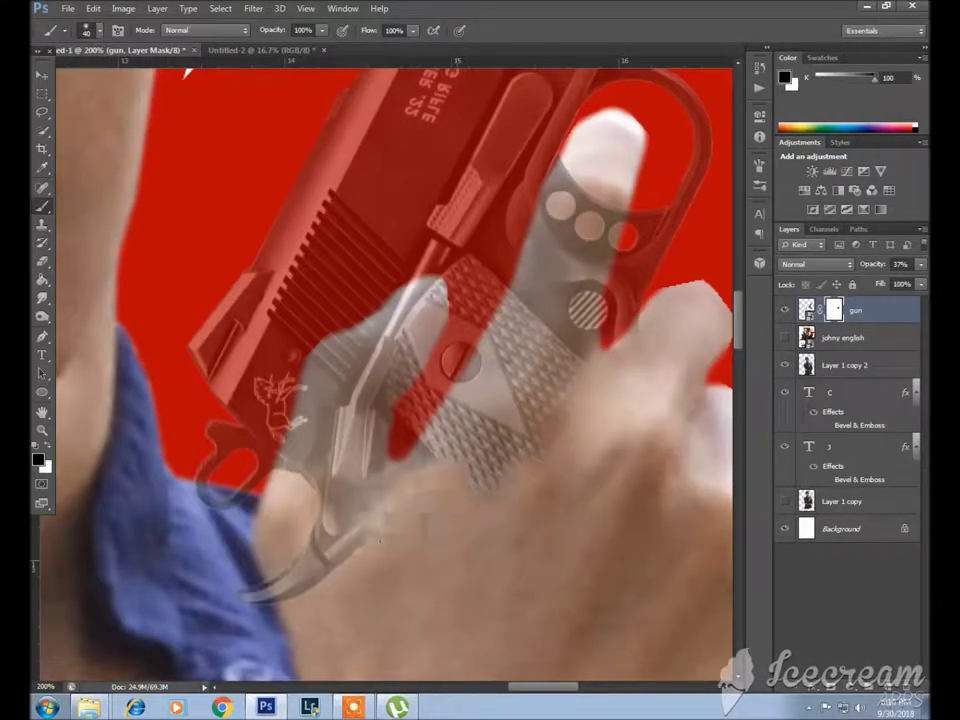
{"action": "left_click_drag", "start_coordinate": [516, 352], "coordinate": [444, 513]}
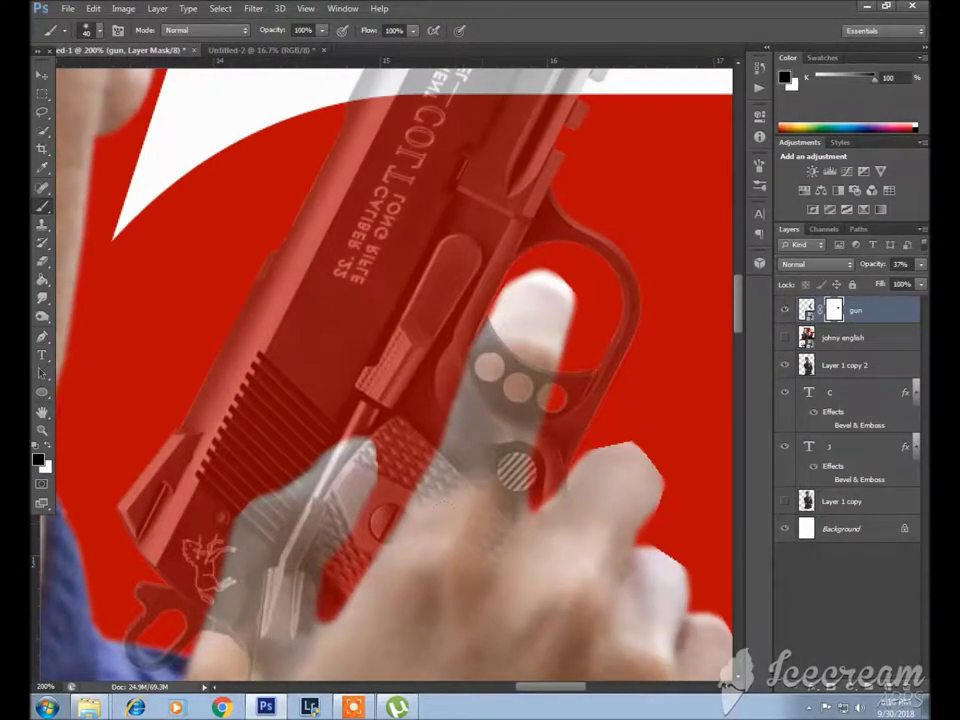
{"action": "left_click_drag", "start_coordinate": [515, 470], "coordinate": [490, 365]}
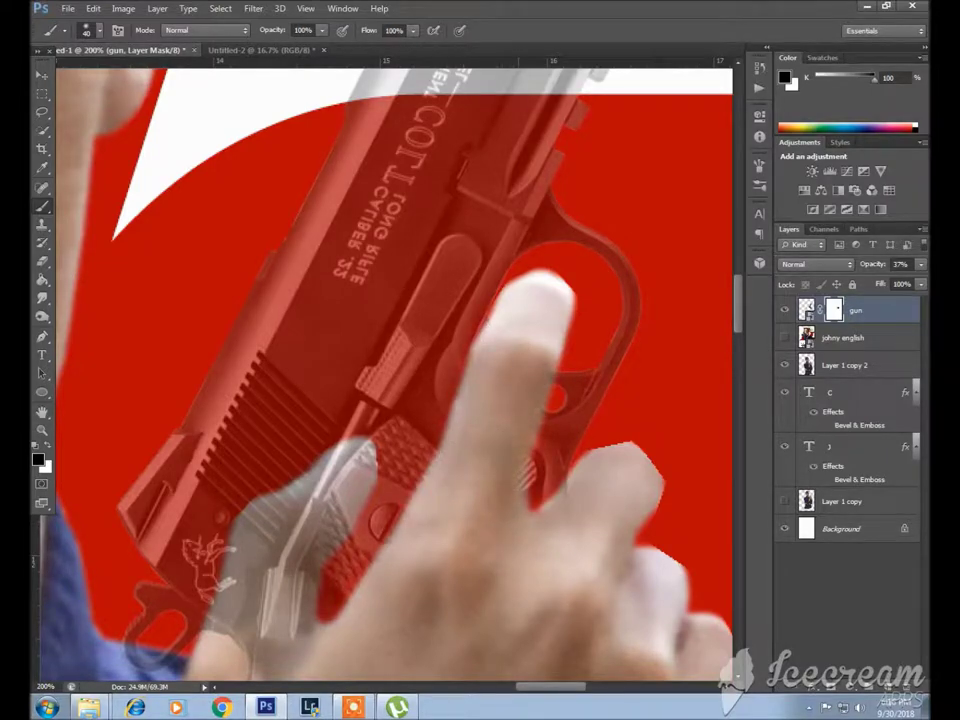
- Refine the gun mask around the grip, alternating black and white brushing
{"action": "key", "text": "ctrl+0"}
{"action": "key", "text": "ctrl+plus"}
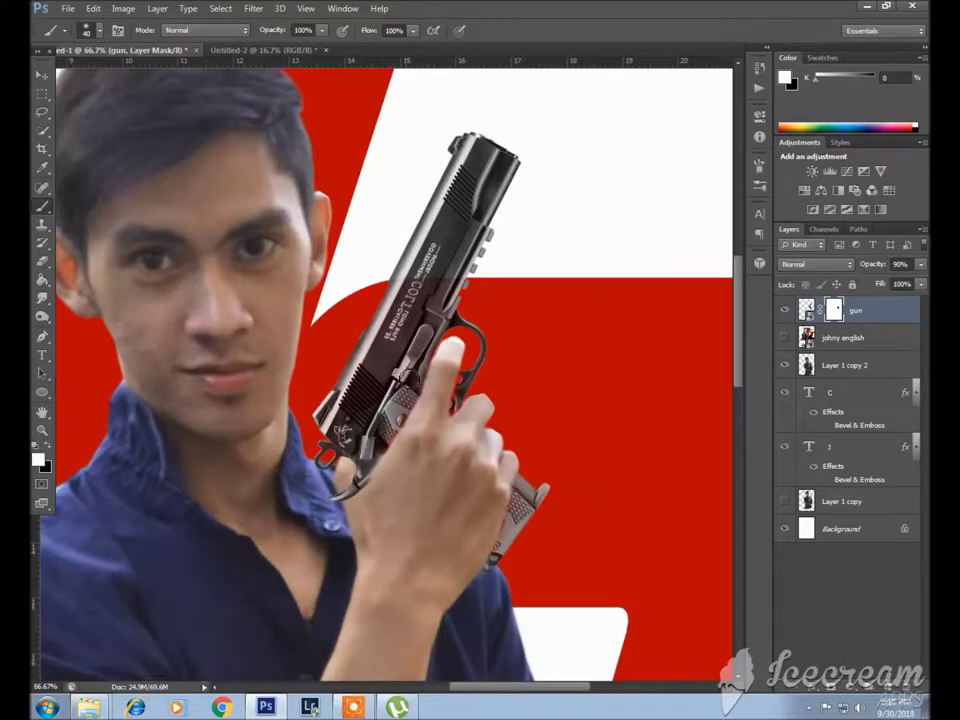
{"action": "key", "text": "ctrl+plus"}
{"action": "key", "text": "x"}
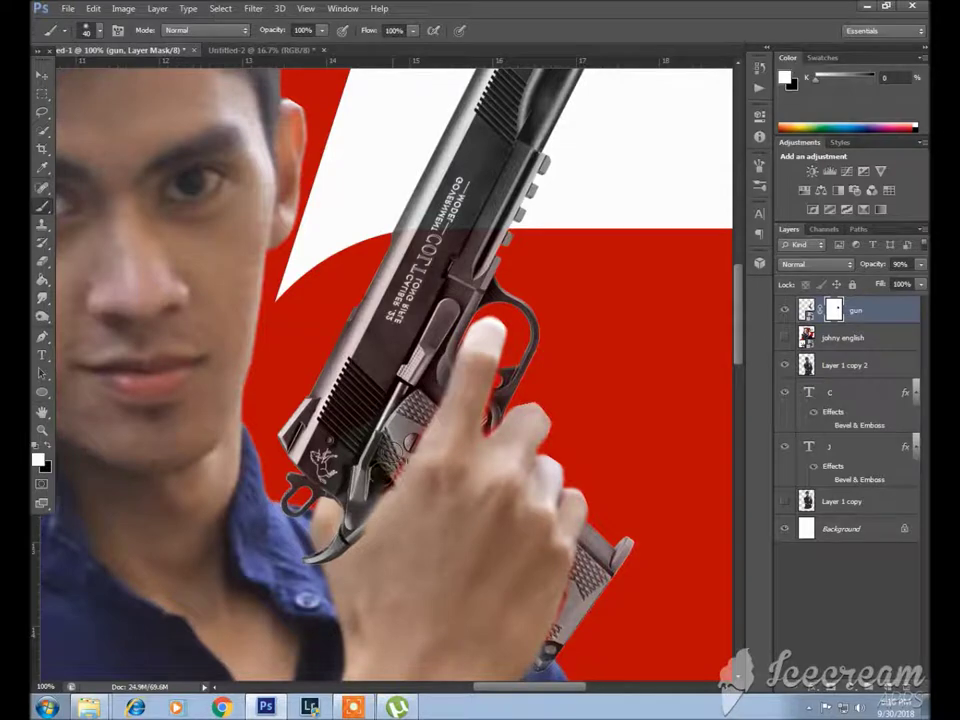
{"action": "key", "text": "x"}
{"action": "key", "text": "ctrl+plus"}
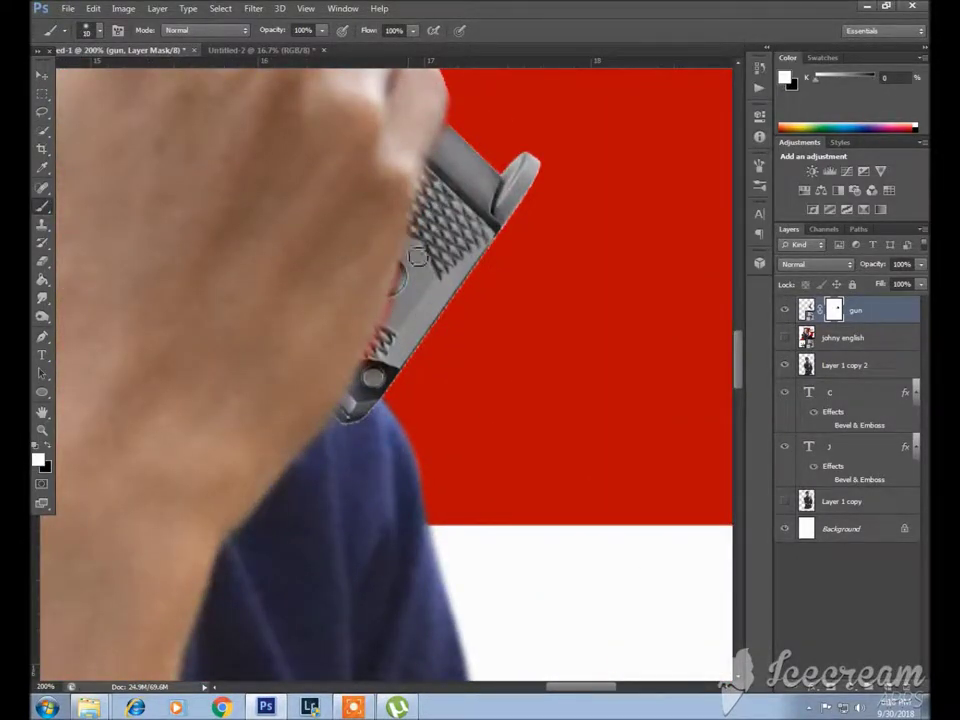
{"action": "scroll", "coordinate": [350, 420], "scroll_direction": "up", "scroll_amount": 1}
{"action": "scroll", "coordinate": [350, 350], "scroll_direction": "up", "scroll_amount": 3}
{"action": "scroll", "coordinate": [350, 280], "scroll_direction": "up", "scroll_amount": 2}
{"action": "key", "text": "ctrl+0"}
- Add a Brightness/Contrast adjustment clipped to the gun, darkening it to about -40
{"action": "key", "text": "v"}
{"action": "left_click", "coordinate": [836, 690]}
{"action": "left_click", "coordinate": [814, 420]}
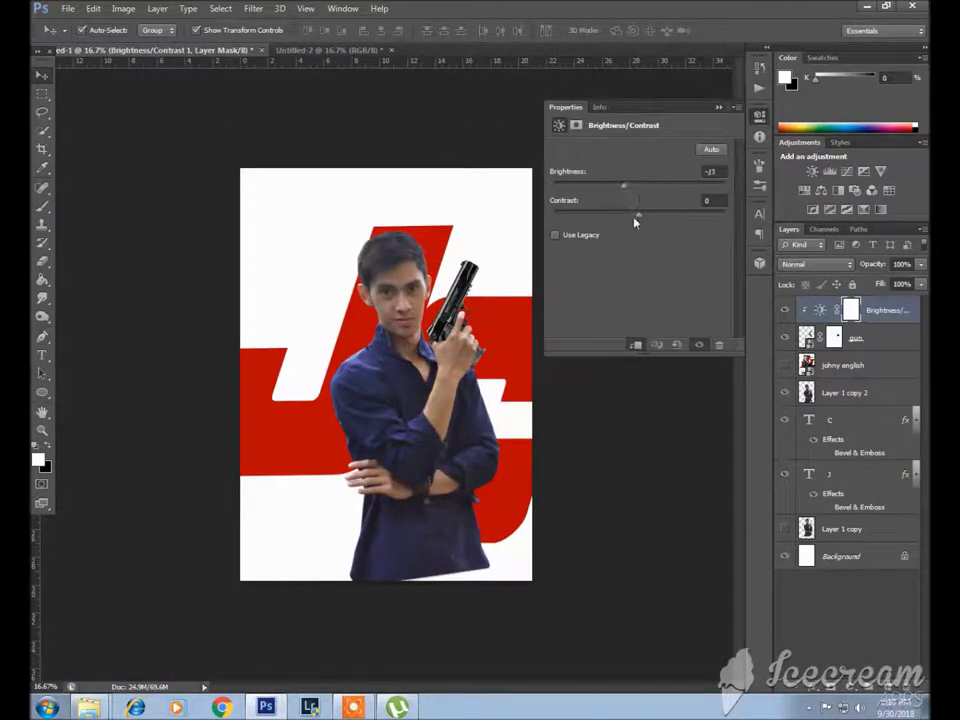
{"action": "key", "text": "ctrl+plus"}
{"action": "mouse_move", "coordinate": [620, 186]}
{"action": "left_mouse_down"}
{"action": "mouse_move", "coordinate": [632, 189]}
{"action": "mouse_move", "coordinate": [618, 191]}
{"action": "left_mouse_up"}
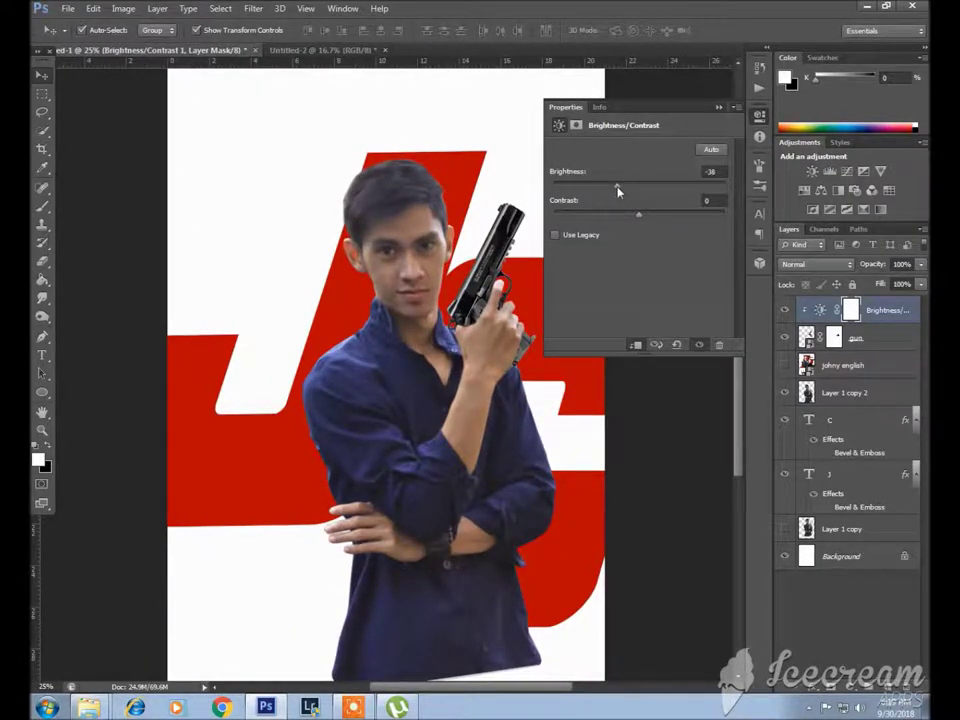
{"action": "left_click_drag", "start_coordinate": [618, 191], "coordinate": [601, 190]}
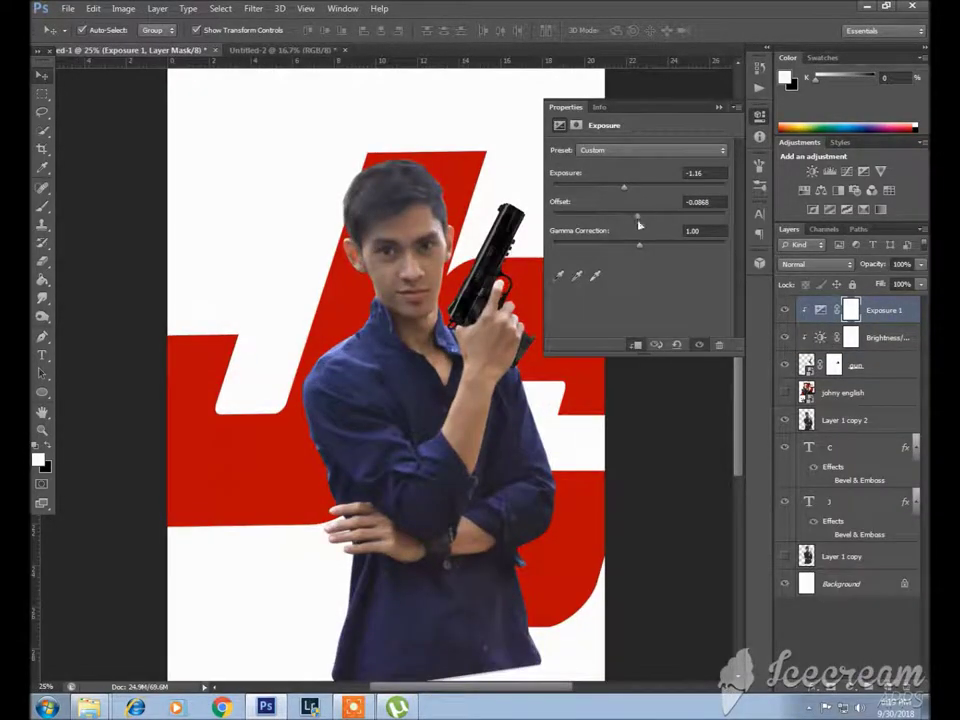
- Add an Exposure adjustment to the gun with exposure -0.26
{"action": "left_click_drag", "start_coordinate": [638, 221], "coordinate": [643, 245]}
{"action": "key", "text": "ctrl+minus"}
{"action": "key", "text": "ctrl+plus"}
{"action": "left_click_drag", "start_coordinate": [623, 188], "coordinate": [636, 195]}
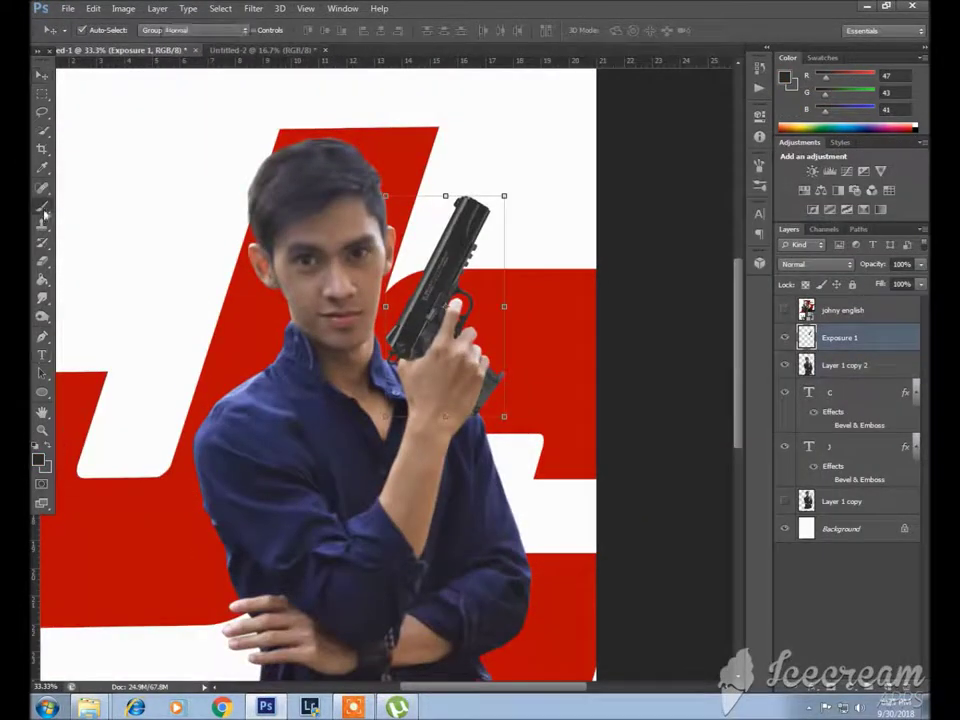
{"action": "left_click", "coordinate": [43, 207]}
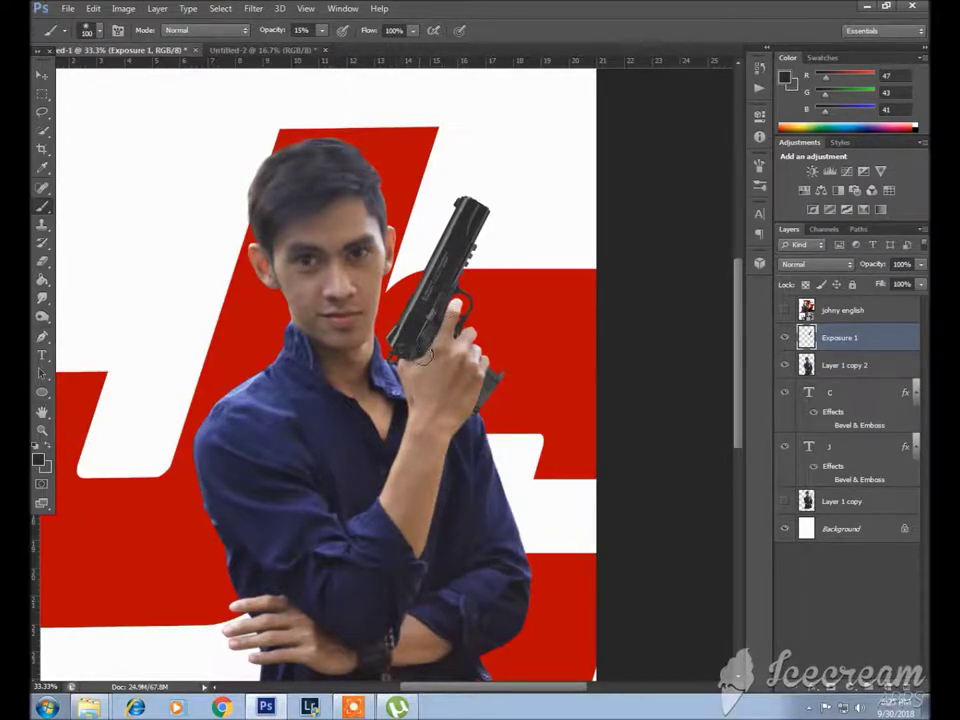
- Paint soft dark shading near the gun hand on Exposure 1, erasing the excess
{"action": "key", "text": "ctrl+plus"}
{"action": "scroll", "coordinate": [477, 277], "scroll_direction": "down", "scroll_amount": 1}
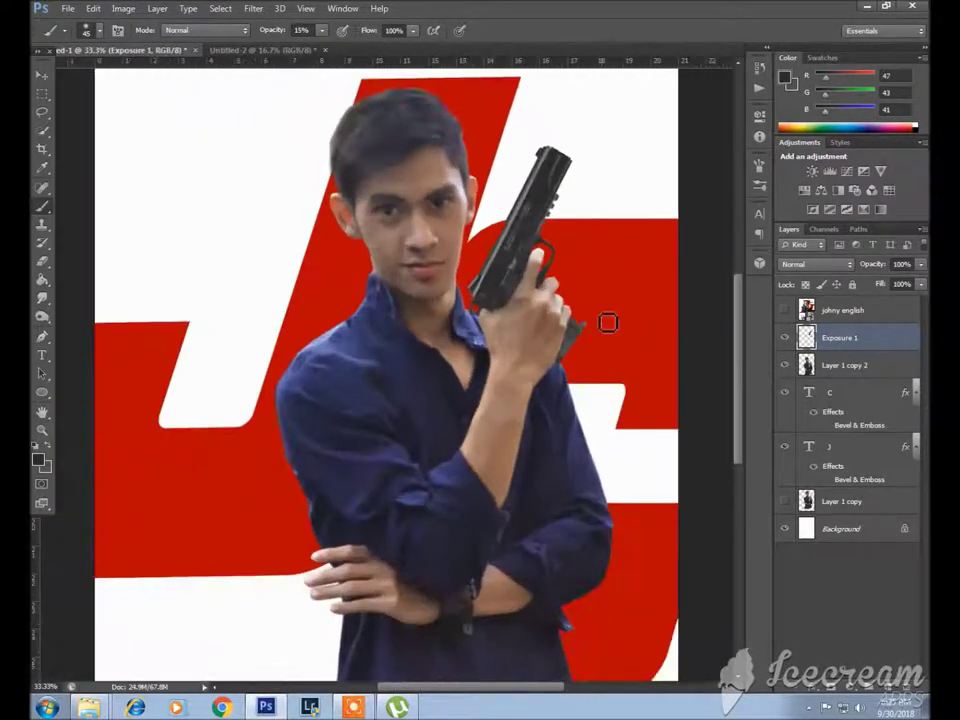
{"action": "scroll", "coordinate": [400, 345], "scroll_direction": "up", "scroll_amount": 1}
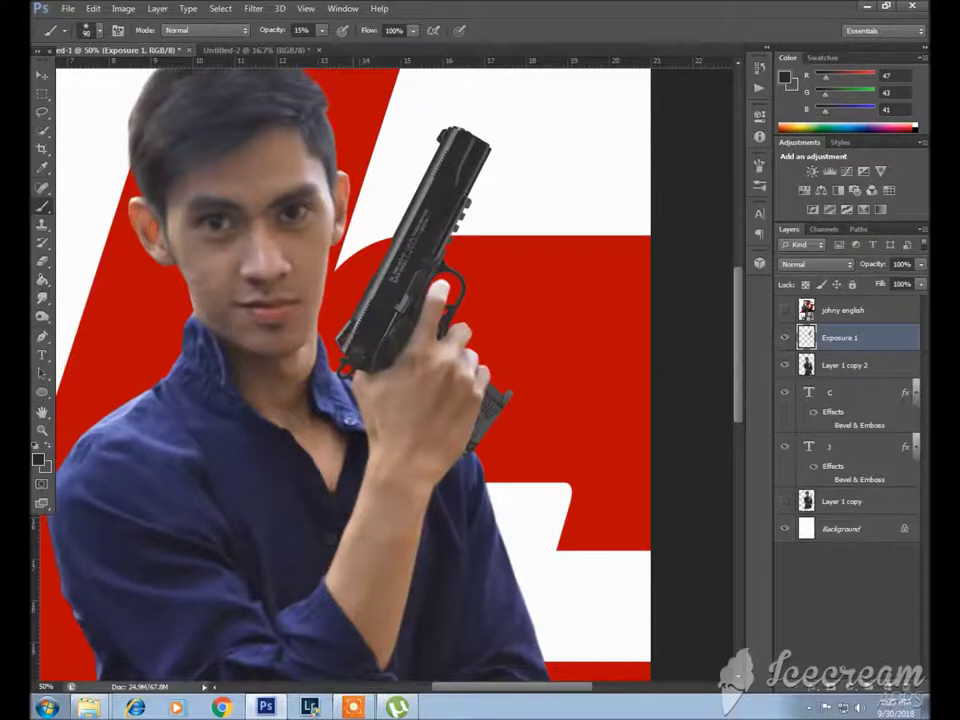
{"action": "scroll", "coordinate": [413, 187], "scroll_direction": "down", "scroll_amount": 1}
{"action": "scroll", "coordinate": [470, 300], "scroll_direction": "up", "scroll_amount": 1}
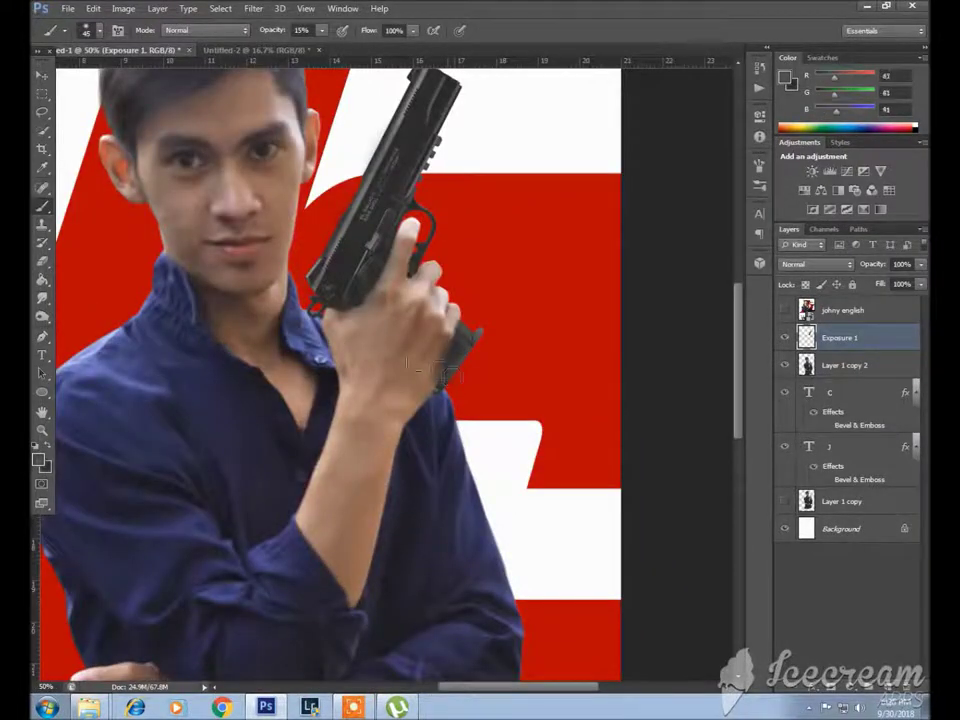
{"action": "left_click", "coordinate": [44, 262]}
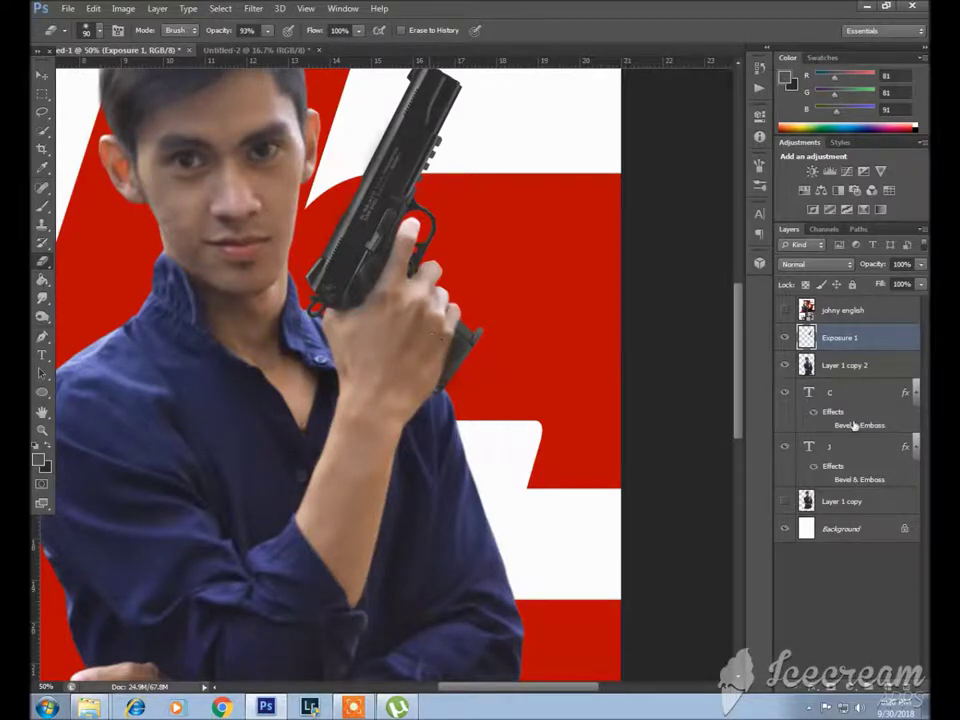
{"action": "key", "text": "ctrl+plus"}
{"action": "key", "text": "ctrl+minus"}
{"action": "key", "text": "ctrl+minus"}
{"action": "key", "text": "ctrl+minus"}
- Duplicate the Exposure 1 shading layer and the figure layer
{"action": "key", "text": "v"}
{"action": "key", "text": "ctrl+j"}
{"action": "left_click", "coordinate": [852, 337]}
{"action": "left_click", "coordinate": [843, 365]}
{"action": "key", "text": "ctrl+j"}
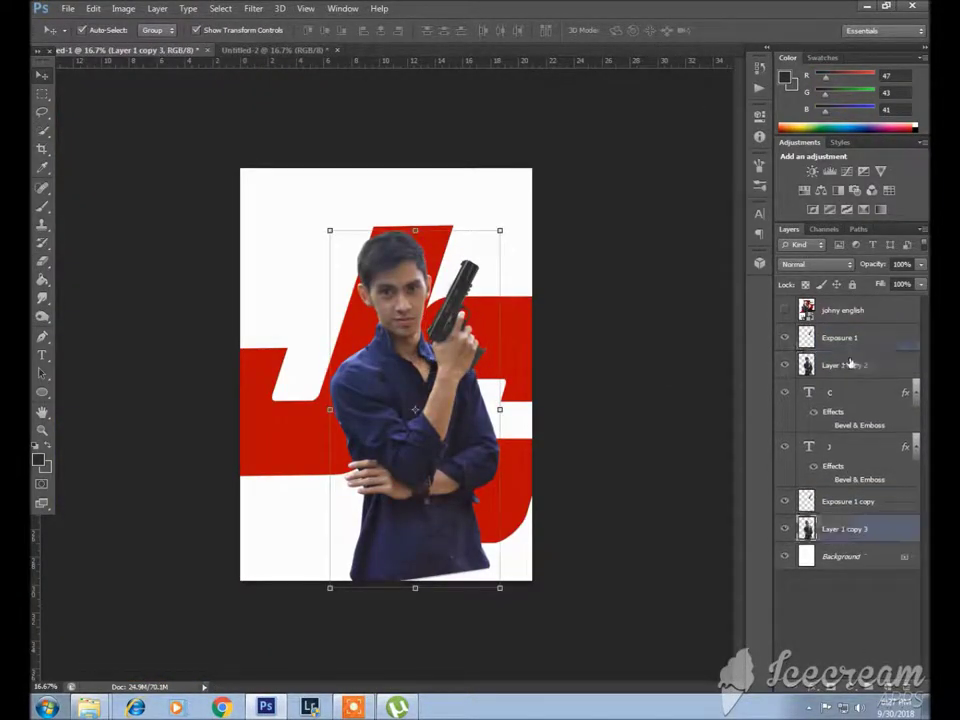
- Merge the figure into Exposure 1 and convert the J and C letters into one smart object
{"action": "right_click", "coordinate": [840, 340]}
{"action": "left_click", "coordinate": [681, 467]}
{"action": "left_click", "coordinate": [785, 338]}
{"action": "key", "text": "ctrl+plus"}
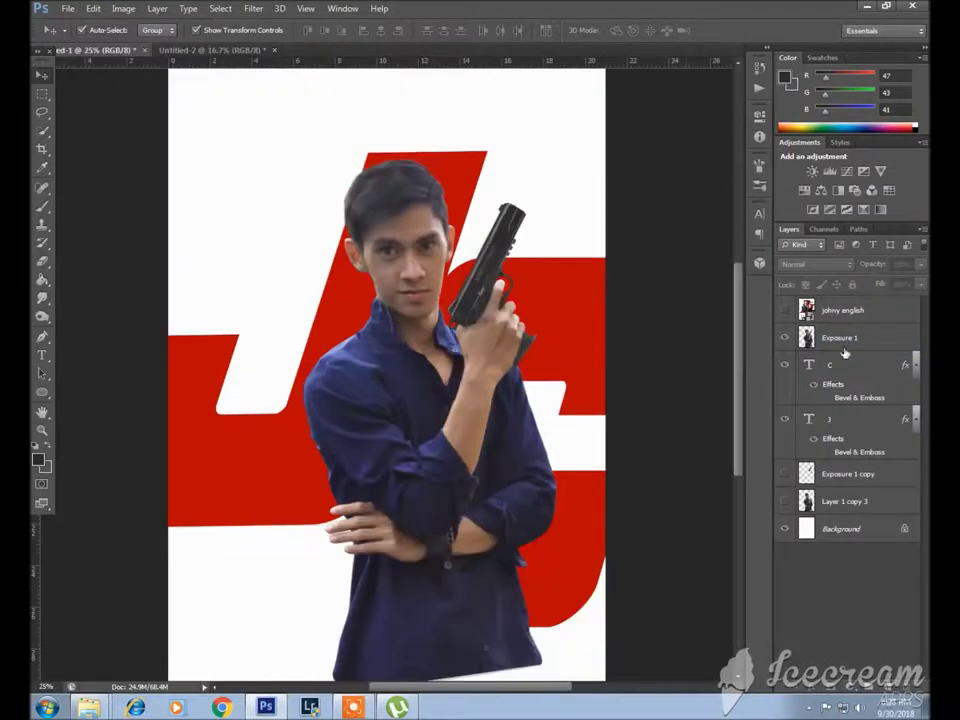
{"action": "left_click", "coordinate": [840, 364]}
{"action": "left_click", "coordinate": [840, 418], "text": "shift"}
{"action": "right_click", "coordinate": [850, 473]}
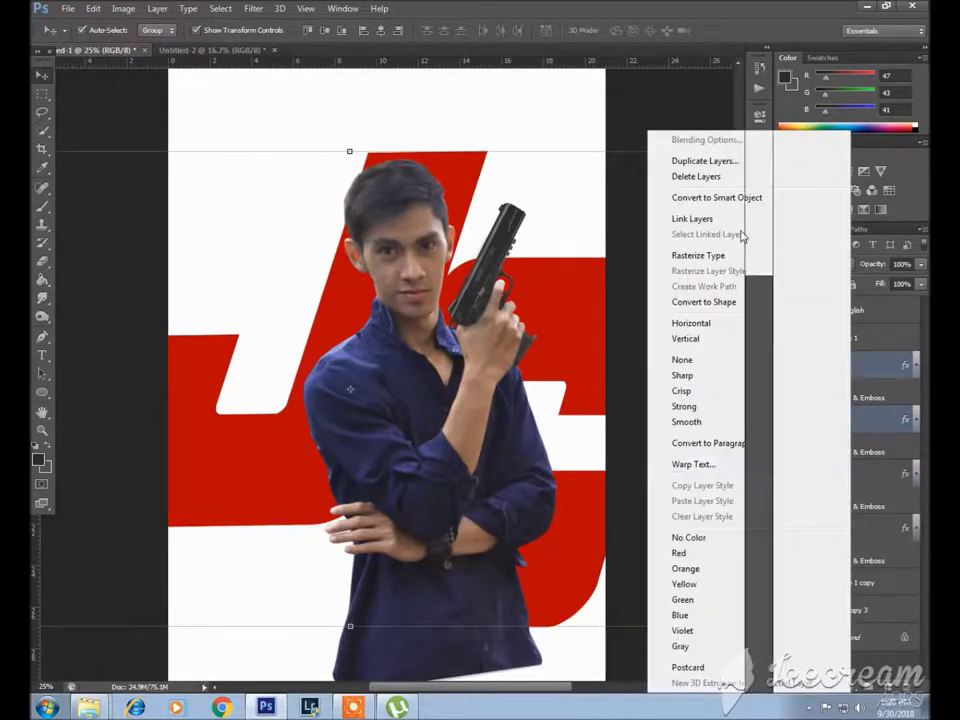
{"action": "left_click", "coordinate": [717, 197]}
- Clip the figure layer inside the JC letter smart object
{"action": "right_click", "coordinate": [806, 392]}
{"action": "left_click", "coordinate": [808, 337]}
{"action": "right_click", "coordinate": [808, 365]}
{"action": "key", "text": "Escape"}
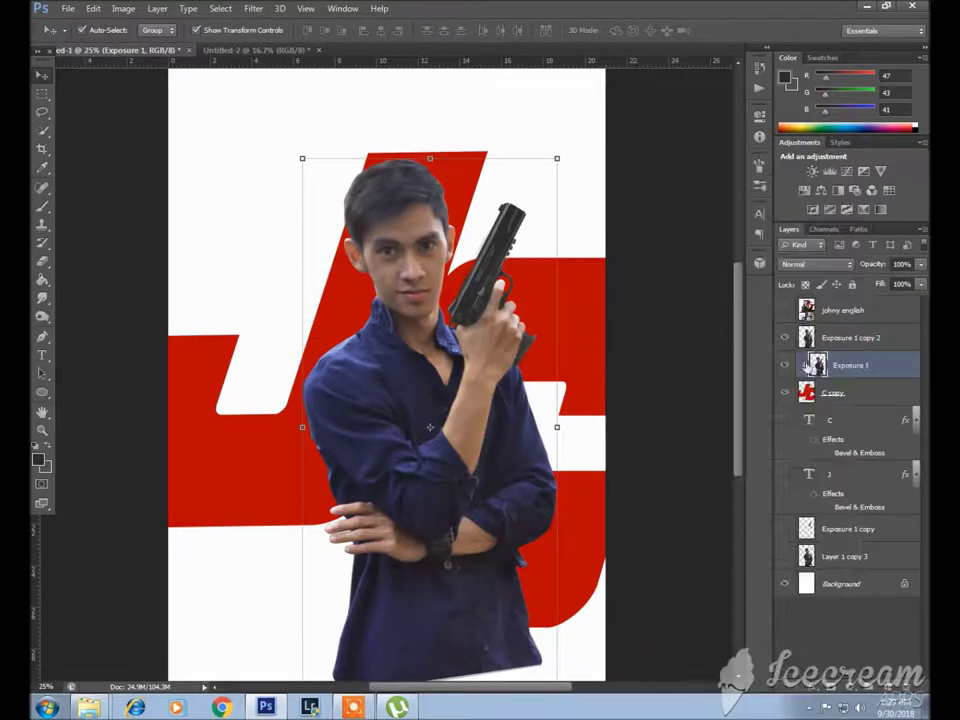
{"action": "key", "text": "ctrl+alt+g"}
- Mask the top figure copy, painting black to hide its hand and lower body
{"action": "left_click", "coordinate": [850, 338]}
{"action": "left_click", "coordinate": [816, 636]}
{"action": "left_click", "coordinate": [920, 264]}
{"action": "left_click_drag", "start_coordinate": [918, 283], "coordinate": [886, 286]}
{"action": "key", "text": "b"}
{"action": "key", "text": "x"}
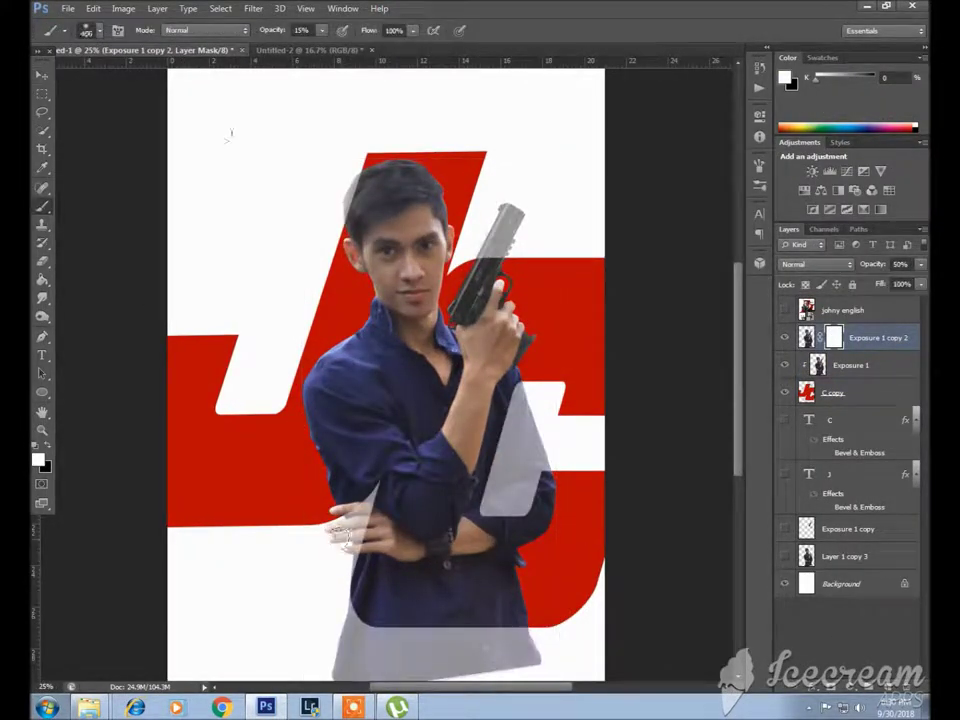
{"action": "scroll", "coordinate": [298, 491], "scroll_direction": "down", "scroll_amount": 2}
{"action": "scroll", "coordinate": [298, 491], "scroll_direction": "up", "scroll_amount": 1, "text": "alt"}
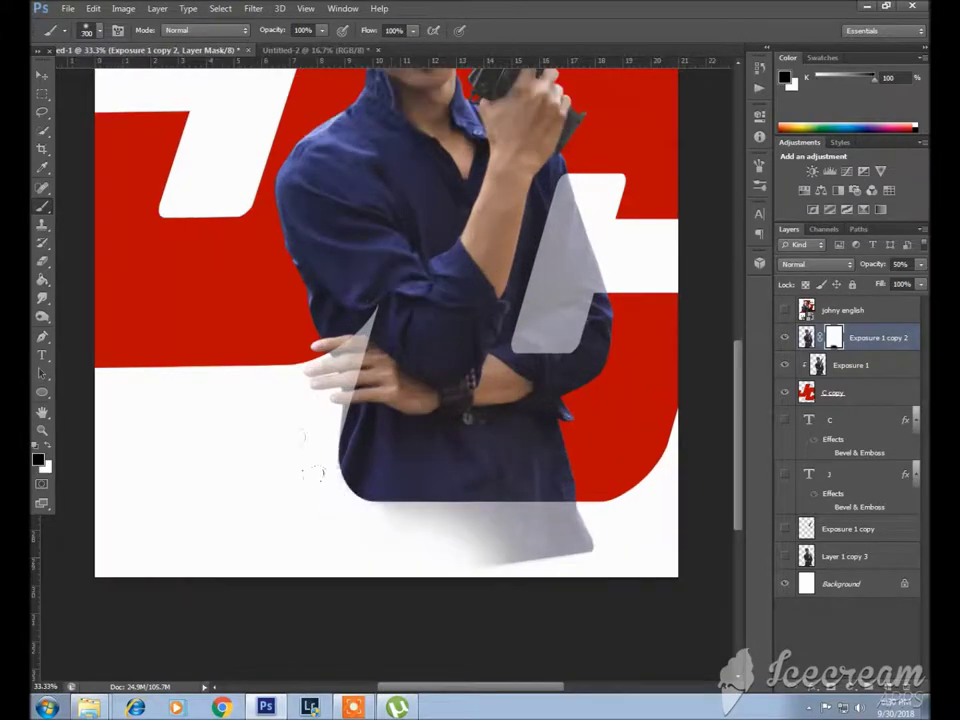
{"action": "scroll", "coordinate": [313, 472], "scroll_direction": "up", "scroll_amount": 2, "text": "alt"}
{"action": "scroll", "coordinate": [313, 472], "scroll_direction": "up", "scroll_amount": 2}
{"action": "scroll", "coordinate": [313, 472], "scroll_direction": "down", "scroll_amount": 3}
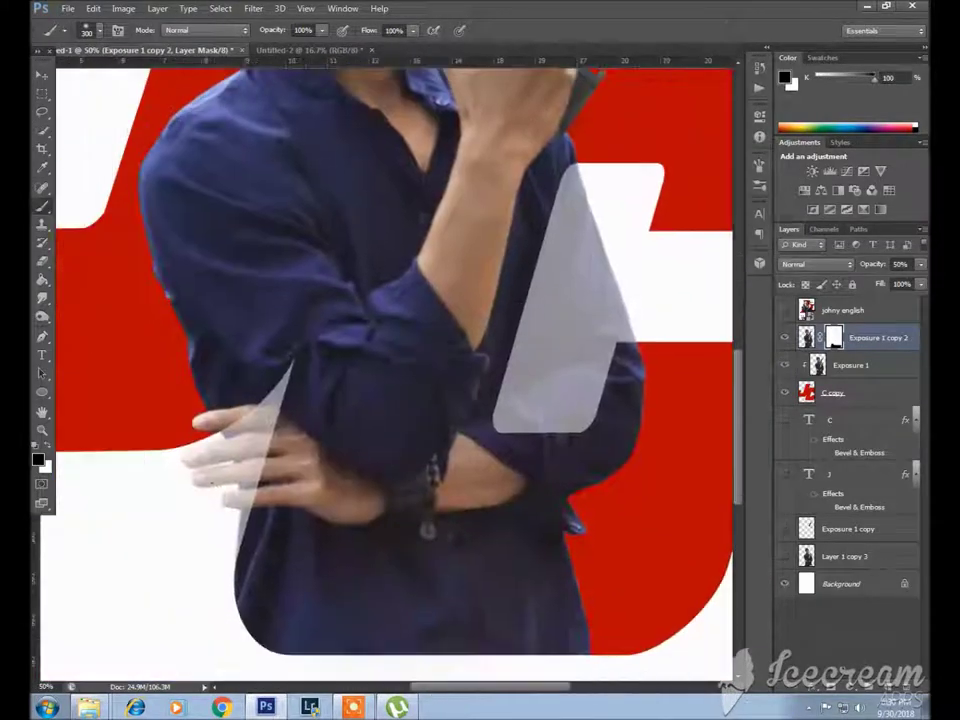
{"action": "scroll", "coordinate": [246, 403], "scroll_direction": "down", "scroll_amount": 2}
{"action": "left_click_drag", "start_coordinate": [246, 403], "coordinate": [280, 300]}
{"action": "scroll", "coordinate": [514, 638], "scroll_direction": "down", "scroll_amount": 3, "text": "alt"}
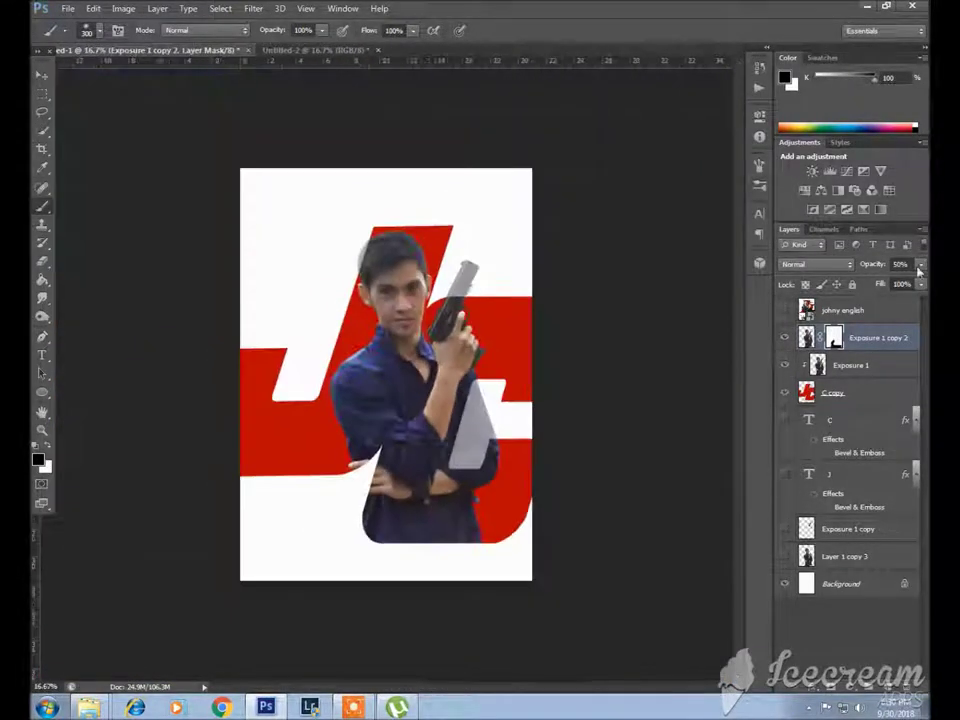
{"action": "left_click_drag", "start_coordinate": [919, 264], "coordinate": [935, 264]}
{"action": "scroll", "coordinate": [386, 374], "scroll_direction": "up", "scroll_amount": 2, "text": "alt"}
{"action": "scroll", "coordinate": [386, 374], "scroll_direction": "down", "scroll_amount": 2, "text": "alt"}
- Add a Levels adjustment and a new empty layer below johny english
{"action": "key", "text": "v"}
{"action": "left_click", "coordinate": [843, 310]}
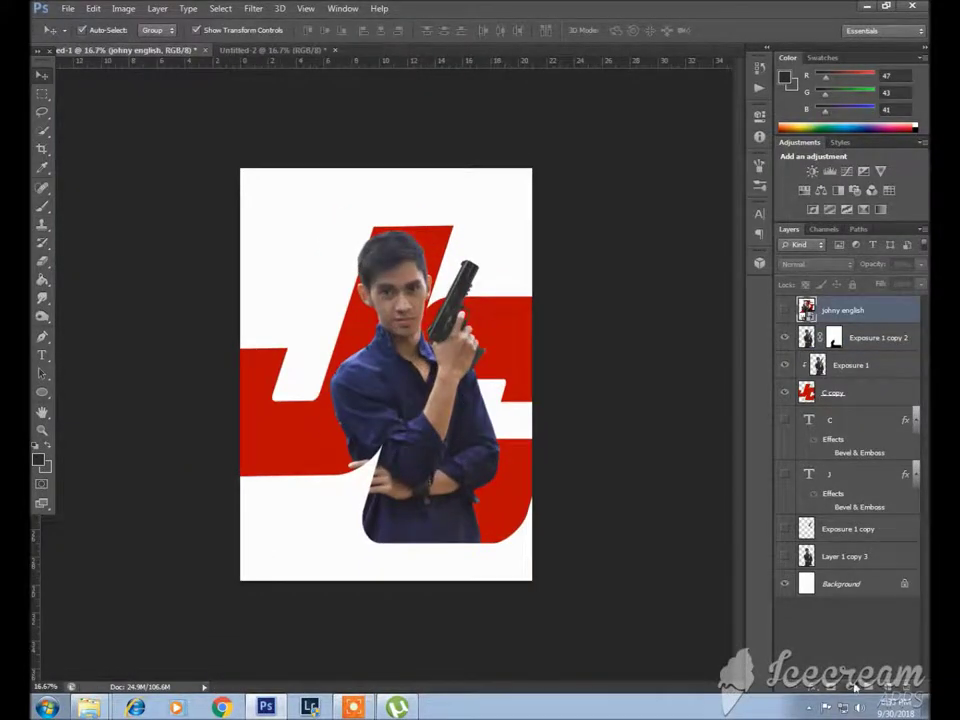
{"action": "left_click", "coordinate": [855, 686]}
{"action": "key", "text": "ctrl+plus"}
{"action": "key", "text": "ctrl+shift+alt+n"}
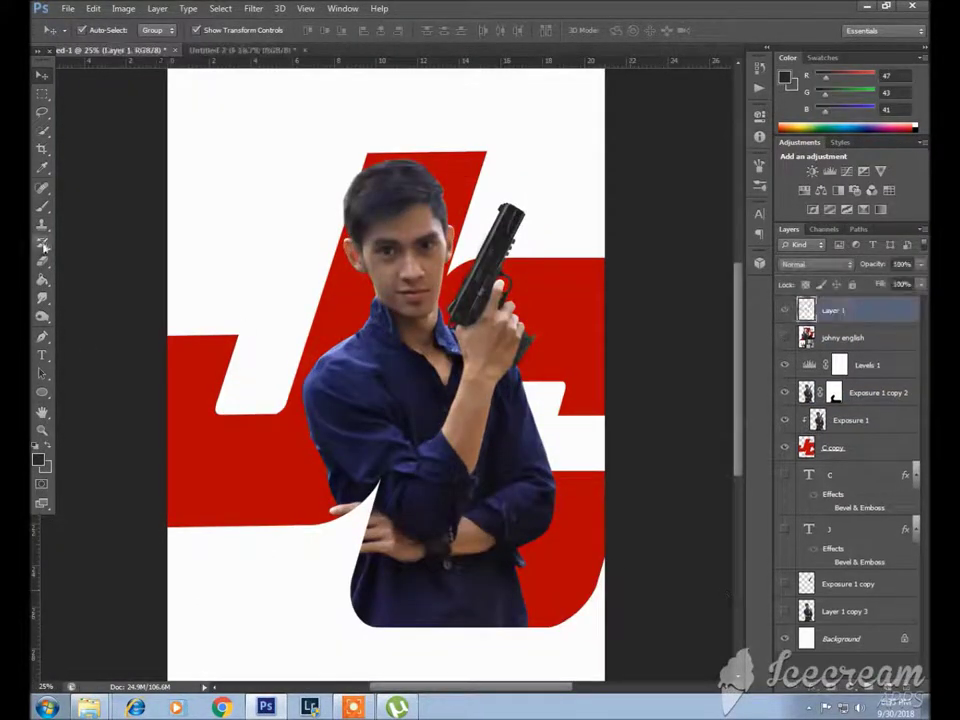
{"action": "key", "text": "b"}
{"action": "left_click_drag", "start_coordinate": [261, 47], "coordinate": [266, 45]}
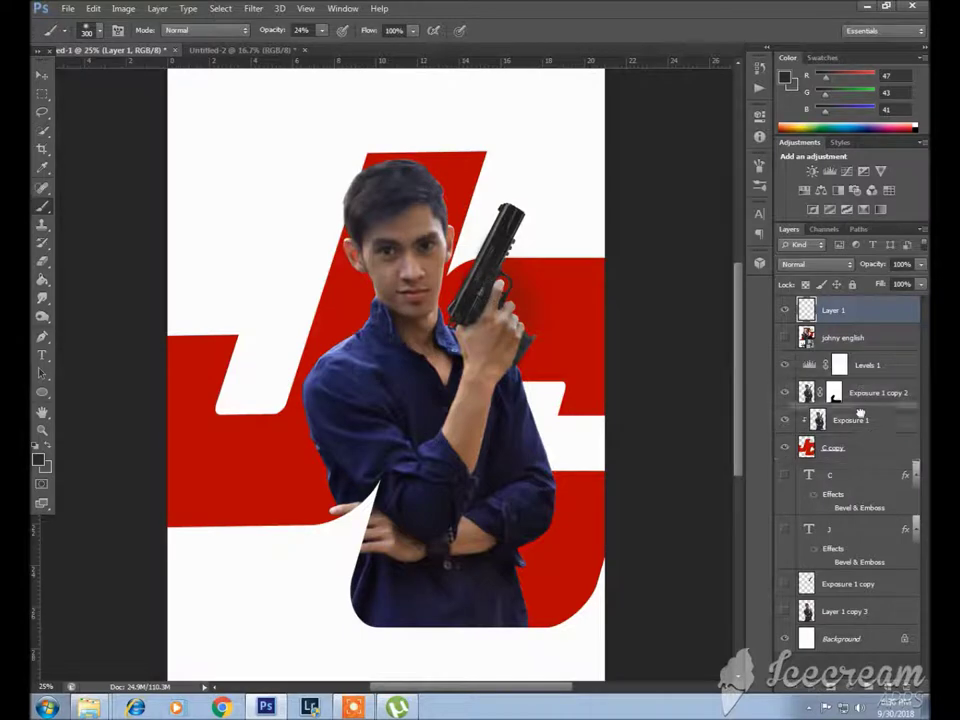
- Clip a new layer inside the letters and paint soft gray shadows around the man, erasing edges
{"action": "left_click_drag", "start_coordinate": [860, 415], "coordinate": [860, 422]}
{"action": "left_click", "coordinate": [784, 310]}
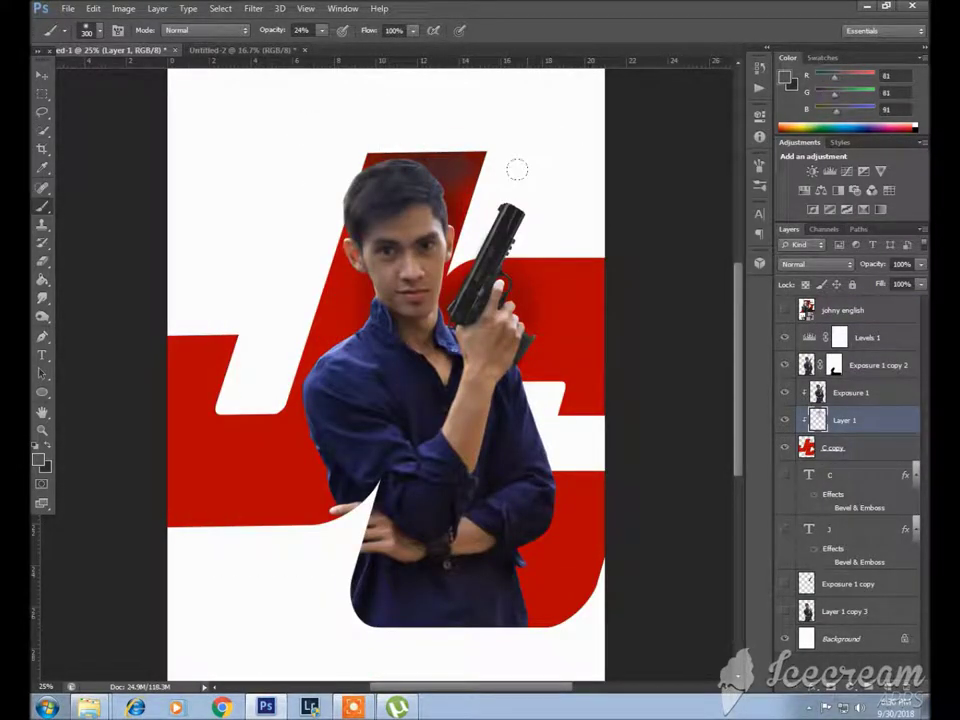
{"action": "key", "text": "e"}
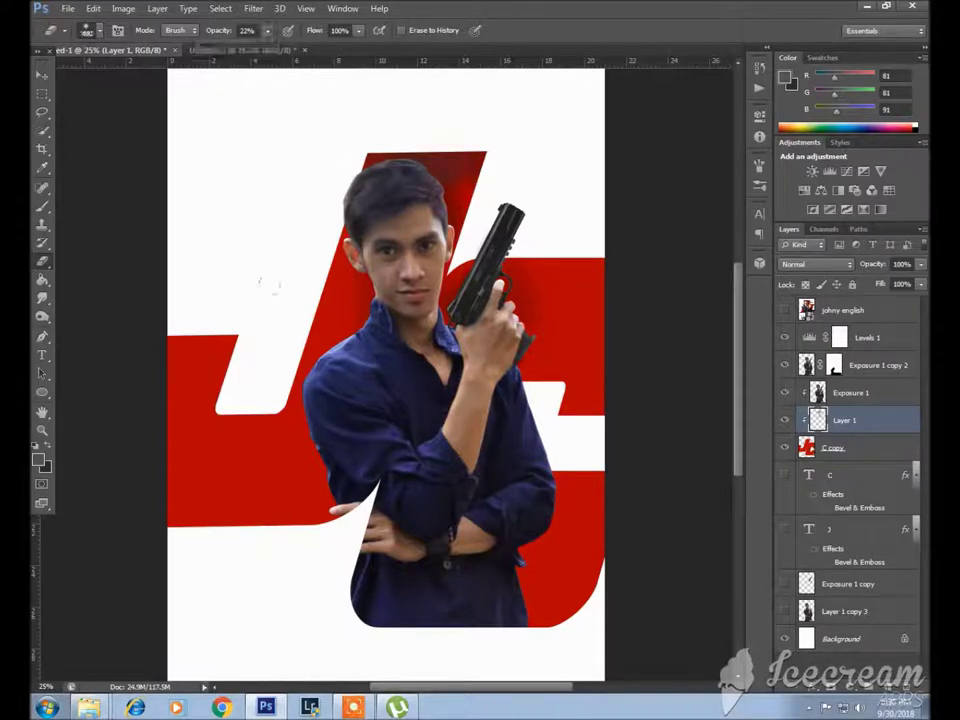
{"action": "key", "text": "b"}
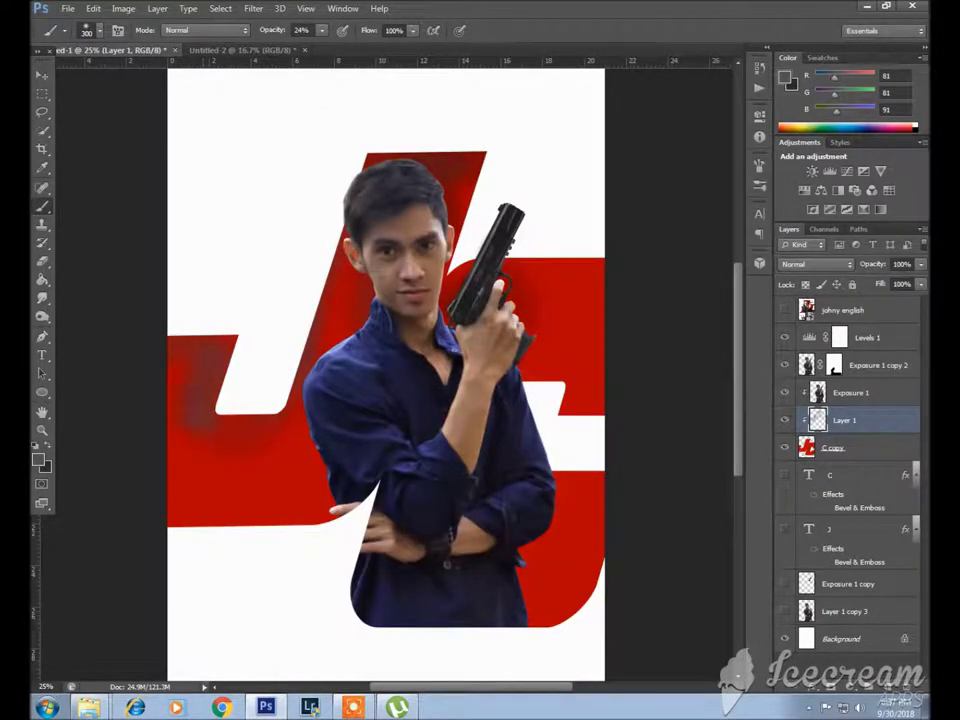
{"action": "key", "text": "e"}
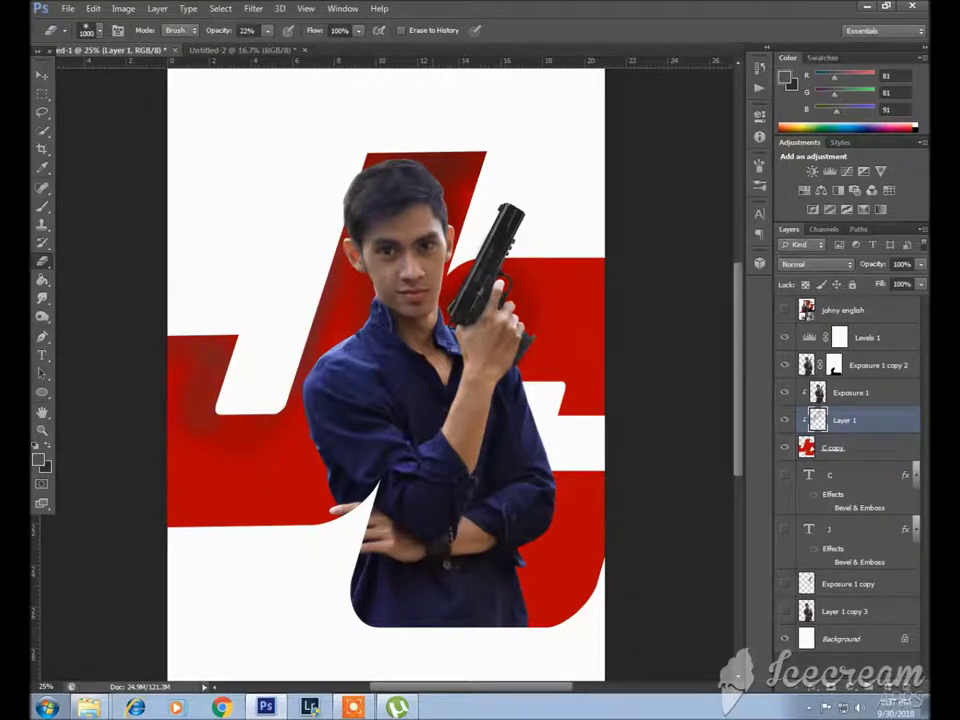
{"action": "key", "text": "b"}
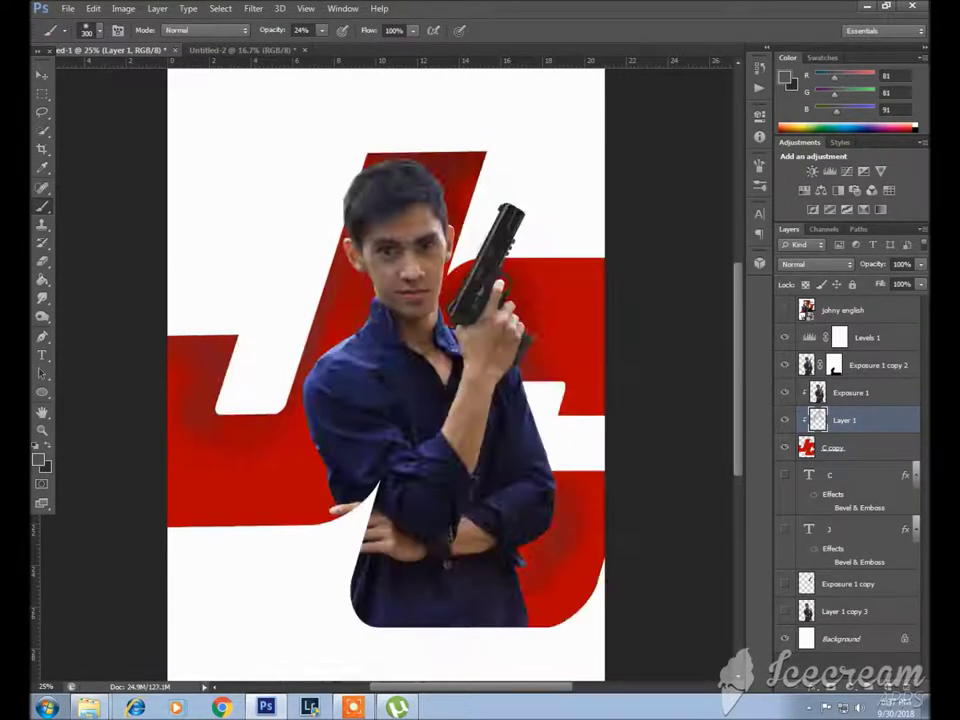
{"action": "key", "text": "e"}
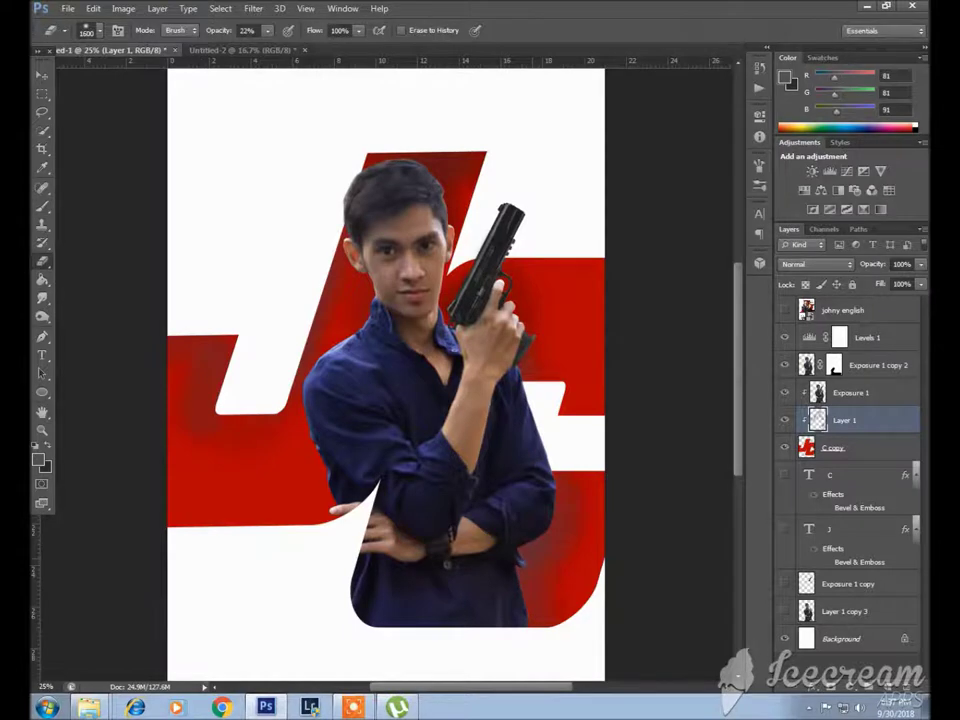
{"action": "key", "text": "ctrl+minus"}
- Nudge the figure and letters up, then add the 'ohnny' title scaled to about 64%
{"action": "key", "text": "v"}
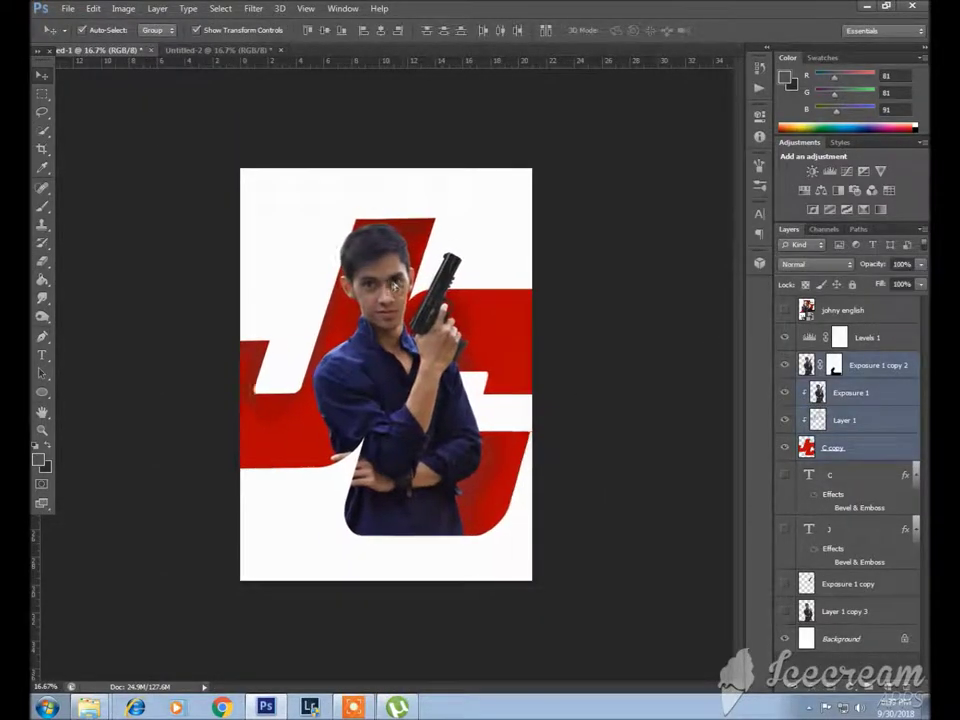
{"action": "left_click_drag", "start_coordinate": [395, 287], "coordinate": [393, 279]}
{"action": "key", "text": "t"}
{"action": "left_click", "coordinate": [276, 544]}
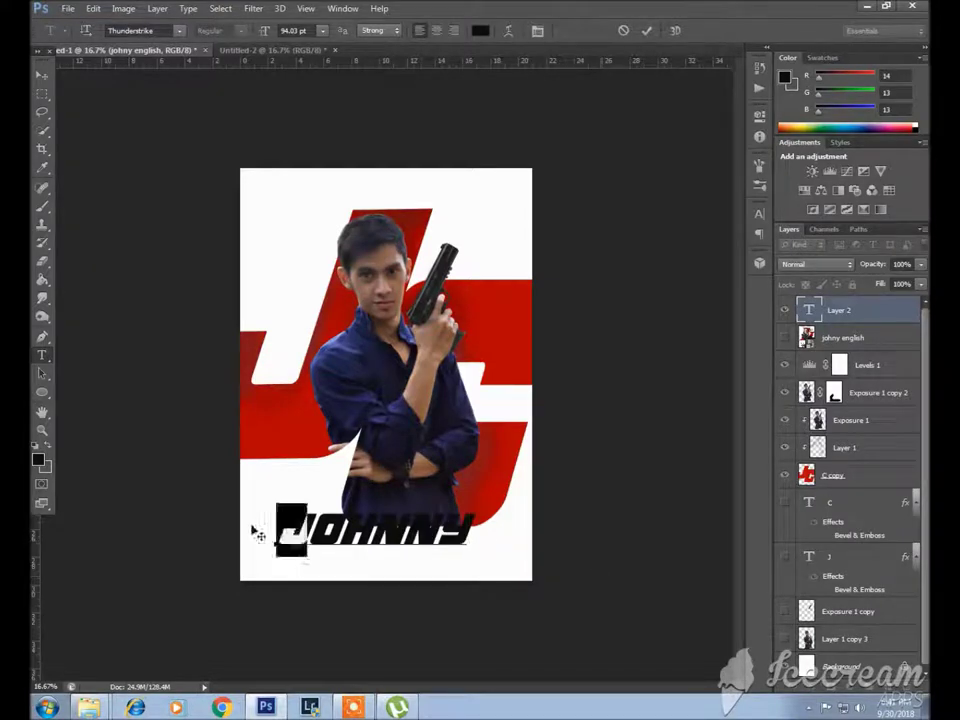
{"action": "key", "text": "ctrl+Return"}
{"action": "key", "text": "v"}
{"action": "key", "text": "ctrl+t"}
{"action": "left_click_drag", "start_coordinate": [405, 507], "coordinate": [358, 527]}
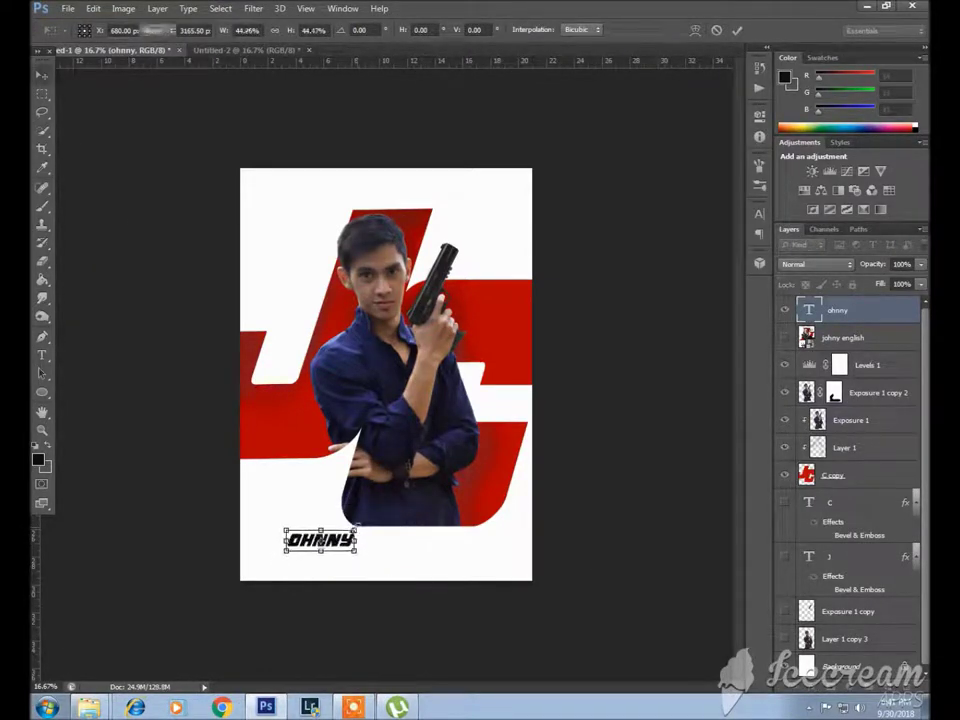
{"action": "key", "text": "Return"}
- Duplicate the title, retype it as 'J', and enlarge it in front of 'ohnny'
{"action": "key", "text": "ctrl+j"}
{"action": "double_click", "coordinate": [809, 310]}
{"action": "type", "text": "J"}
{"action": "key", "text": "ctrl+Return"}
{"action": "key", "text": "v"}
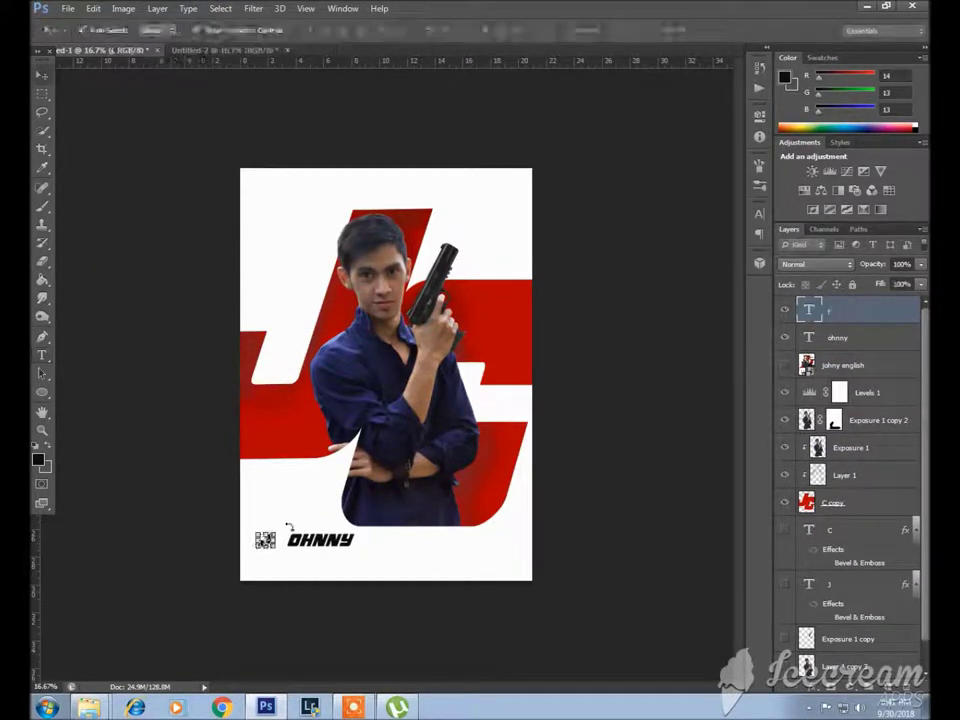
{"action": "key", "text": "ctrl+t"}
{"action": "left_click_drag", "start_coordinate": [263, 546], "coordinate": [286, 566]}
{"action": "key", "text": "ctrl+plus"}
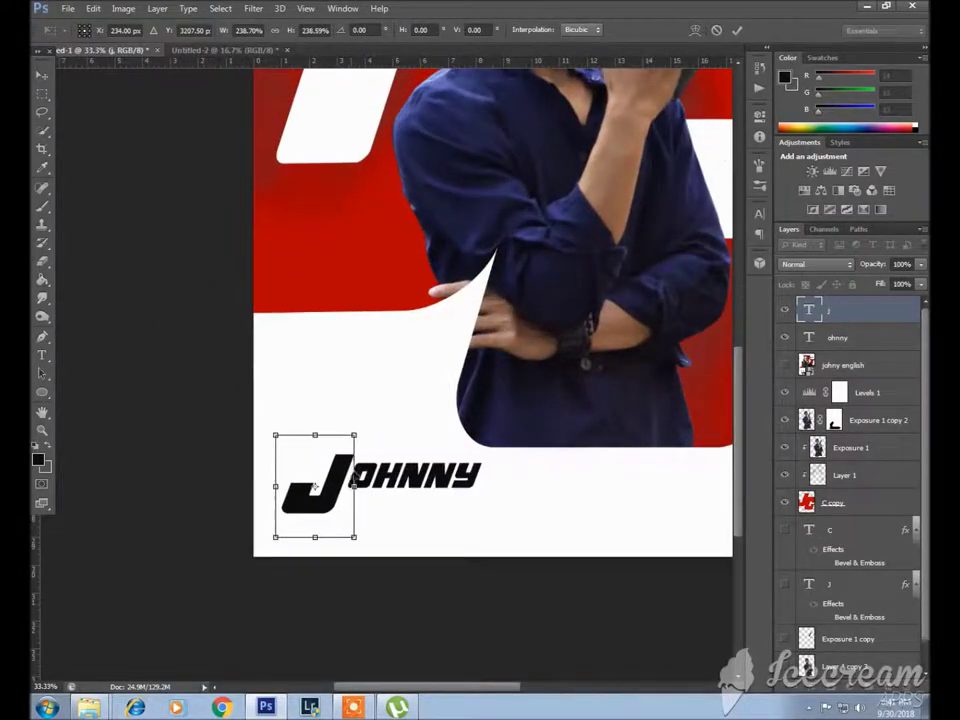
{"action": "key", "text": "Return"}
{"action": "key", "text": "ctrl+minus"}
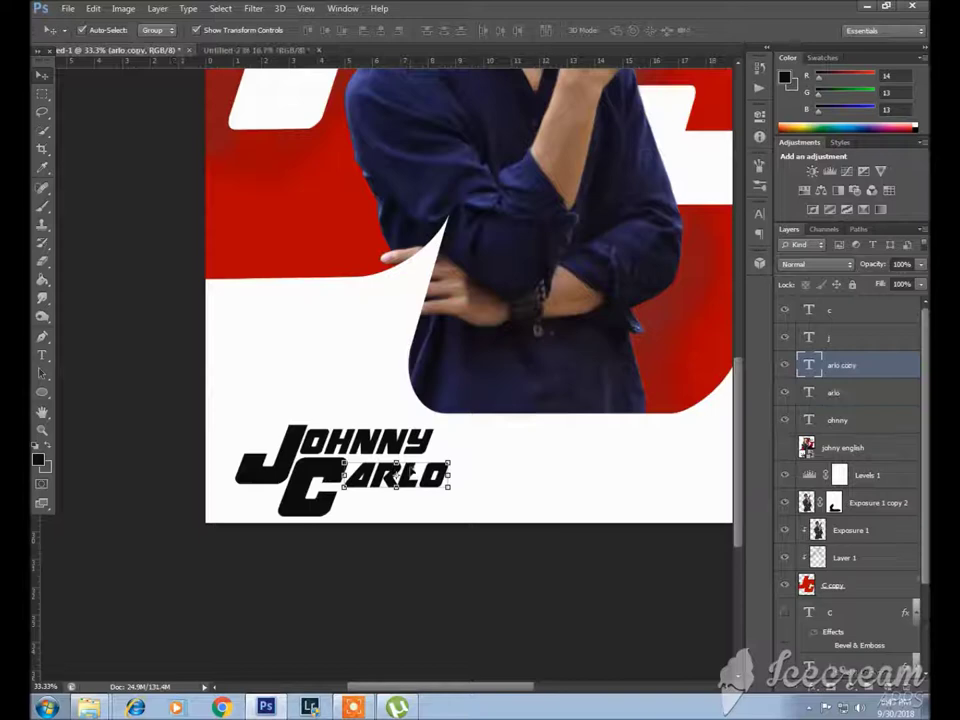
- Duplicate the ARLO text below CARLO and retype it as STRIKES AGAIN
{"action": "left_click_drag", "start_coordinate": [396, 474], "coordinate": [396, 502]}
{"action": "double_click", "coordinate": [809, 364]}
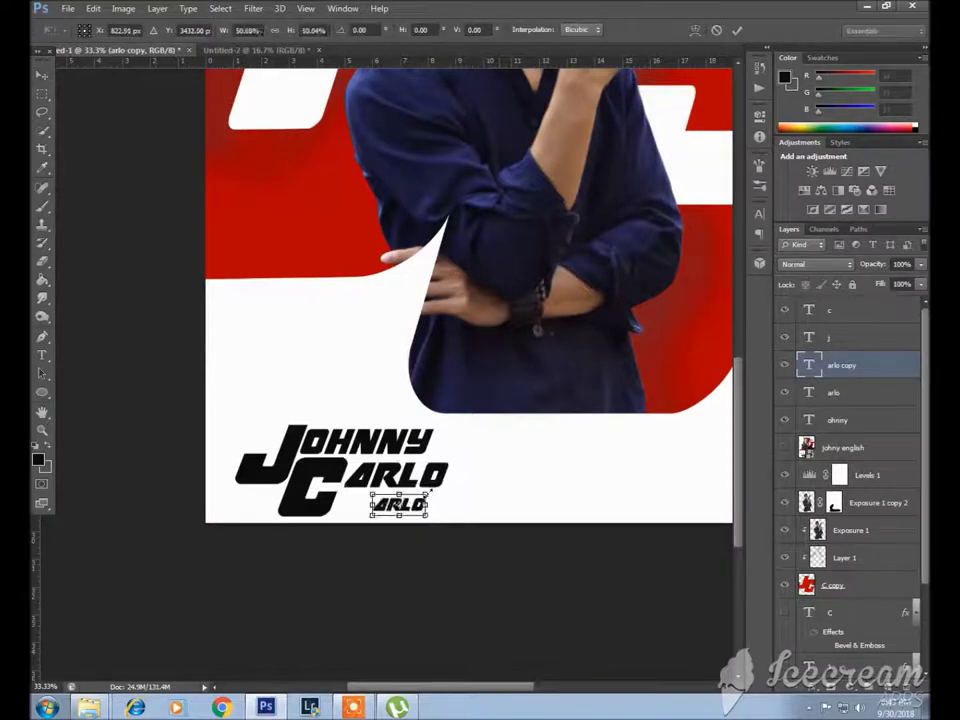
{"action": "key", "text": "ctrl+Return"}
{"action": "key", "text": "v"}
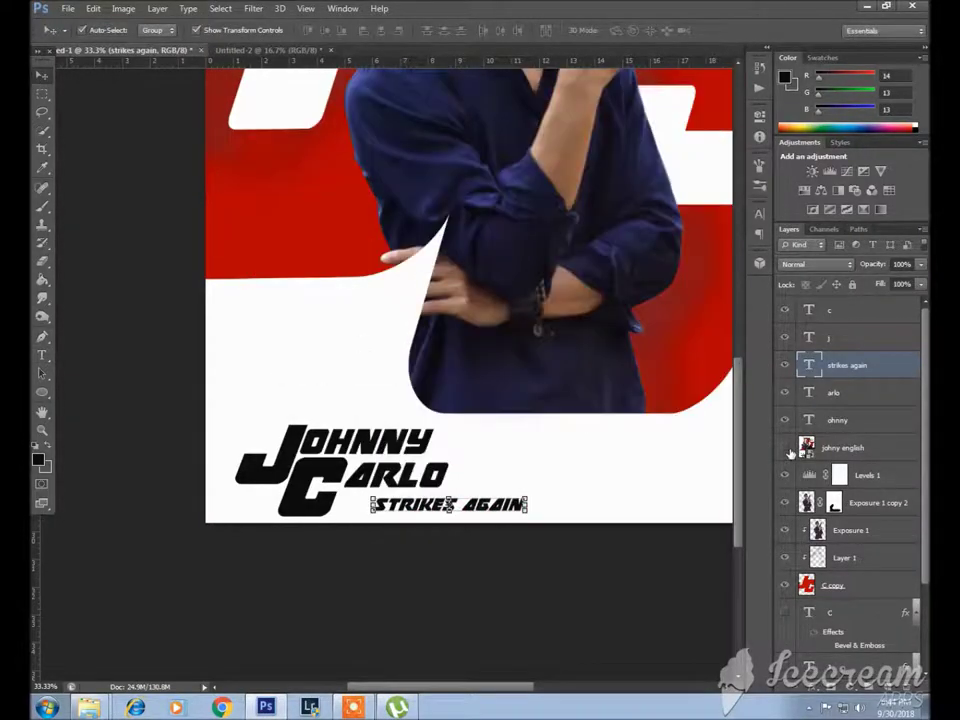
{"action": "key", "text": "ctrl+t"}
{"action": "key", "text": "ctrl+plus"}
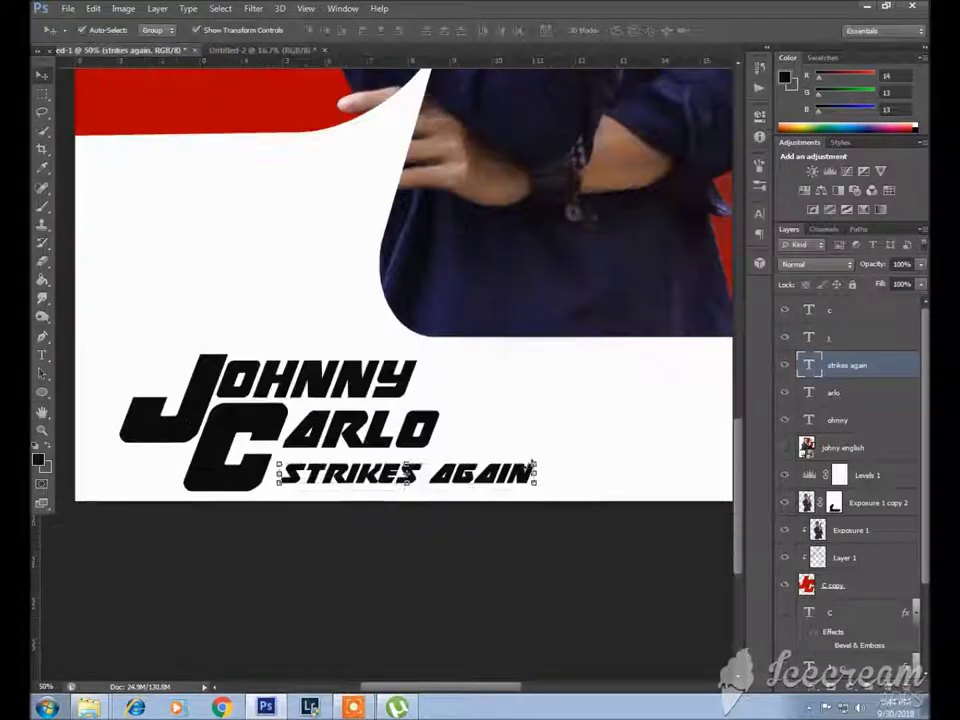
{"action": "key", "text": "Return"}
- Colour the STRIKES AGAIN text red
{"action": "double_click", "coordinate": [808, 365]}
{"action": "left_click", "coordinate": [476, 30]}
{"action": "left_click", "coordinate": [261, 101]}
{"action": "left_click", "coordinate": [874, 377]}
{"action": "key", "text": "ctrl+Return"}
- Shrink the JOHNNY CARLO title layers together
{"action": "left_click", "coordinate": [828, 310]}
{"action": "left_click", "coordinate": [846, 420], "text": "shift"}
{"action": "key", "text": "ctrl+t"}
{"action": "mouse_move", "coordinate": [386, 561]}
{"action": "left_mouse_down"}
{"action": "mouse_move", "coordinate": [358, 556]}
{"action": "mouse_move", "coordinate": [582, 555]}
{"action": "left_mouse_up"}
{"action": "key", "text": "Return"}
- Duplicate the red tagline and retype it as the OCTOBER 10 date
{"action": "key", "text": "ctrl+plus"}
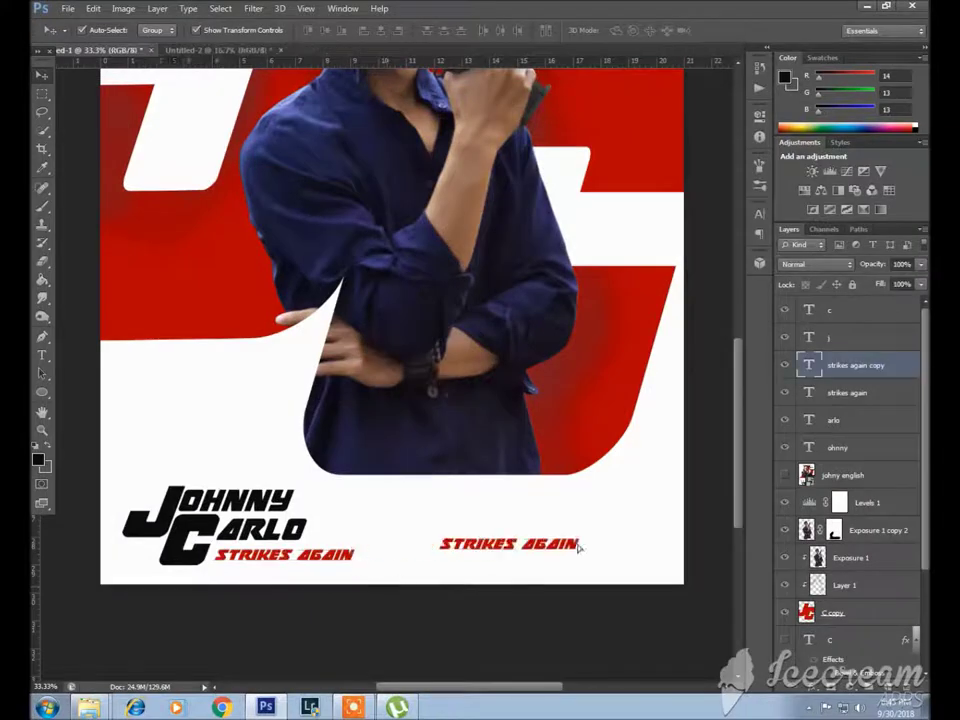
{"action": "double_click", "coordinate": [808, 365]}
{"action": "type", "text": "october"}
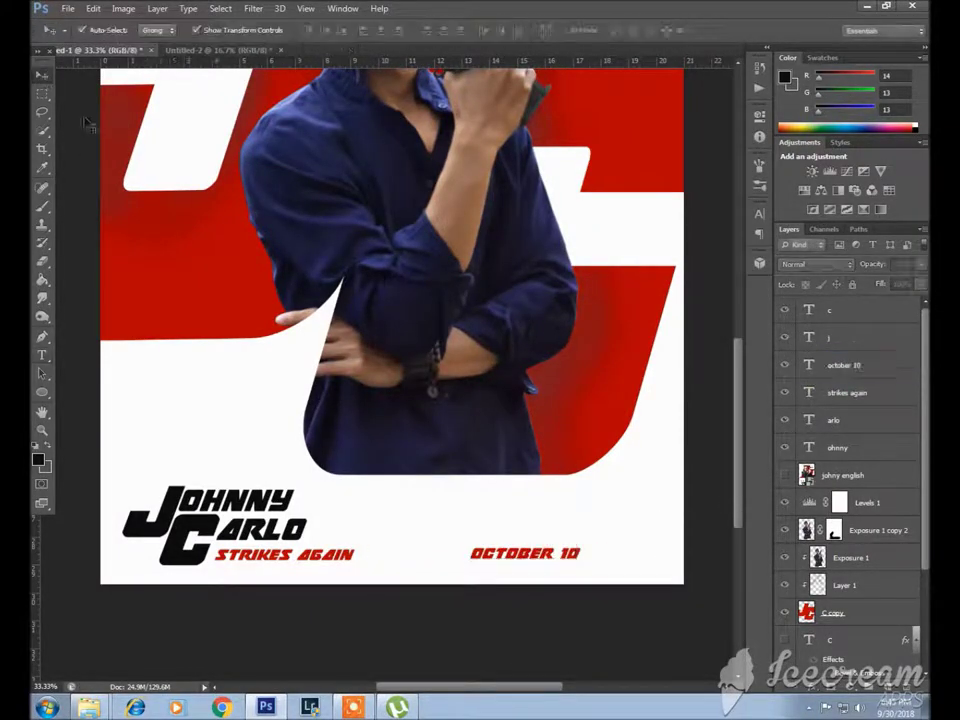
{"action": "key", "text": "ctrl+Return"}
{"action": "key", "text": "v"}
- Move the title and date text block lower on the poster
{"action": "key", "text": "ctrl+minus"}
{"action": "left_click", "coordinate": [505, 580], "text": "shift"}
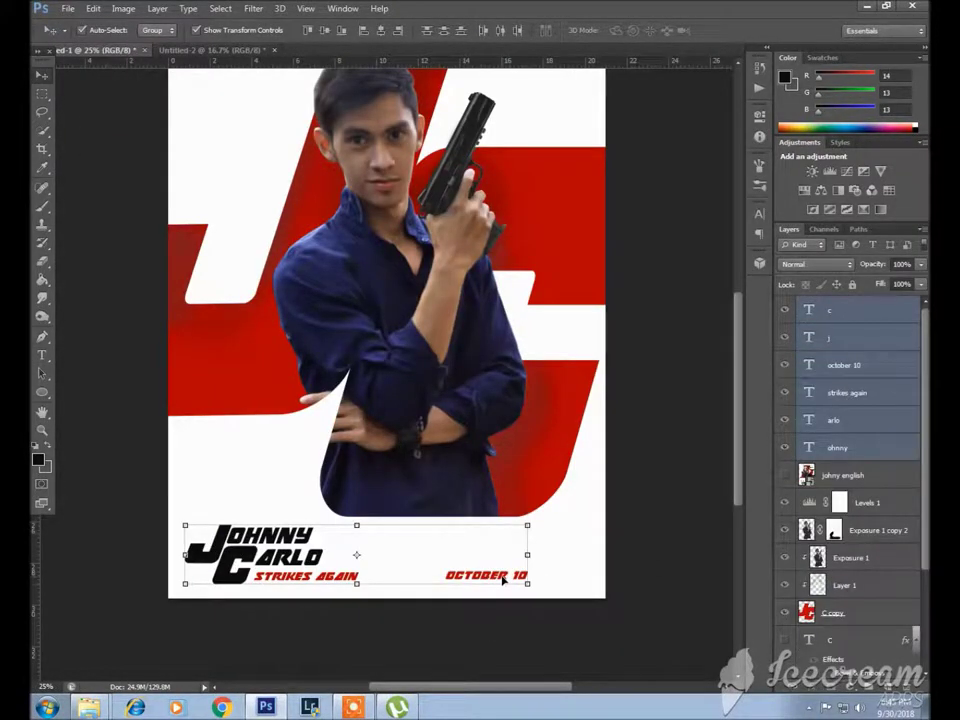
{"action": "left_click_drag", "start_coordinate": [505, 580], "coordinate": [512, 590]}
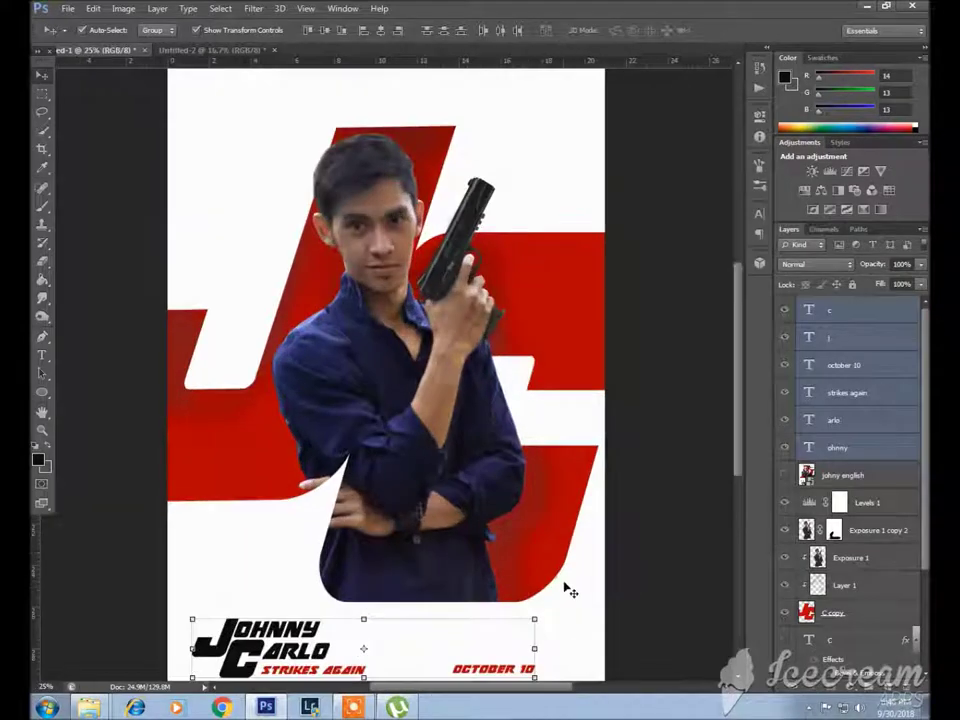
{"action": "key", "text": "ctrl+minus"}
{"action": "left_click", "coordinate": [540, 390]}
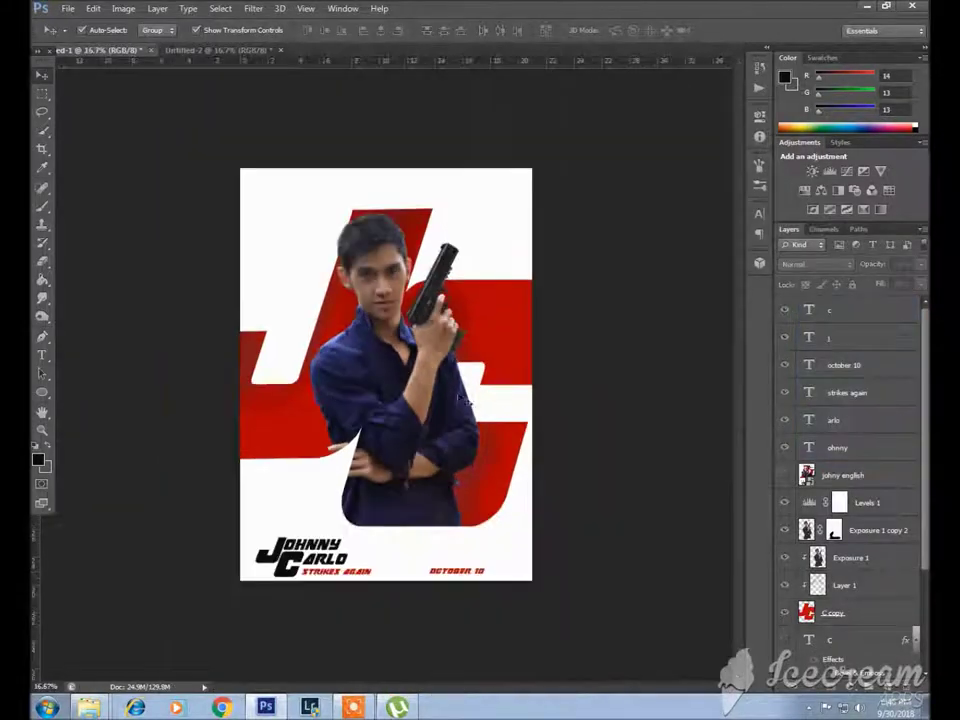
- Paint a soft grey shadow beside the gun on a new layer
{"action": "key", "text": "ctrl+shift+alt+n"}
{"action": "key", "text": "b"}
{"action": "key", "text": "ctrl+plus"}
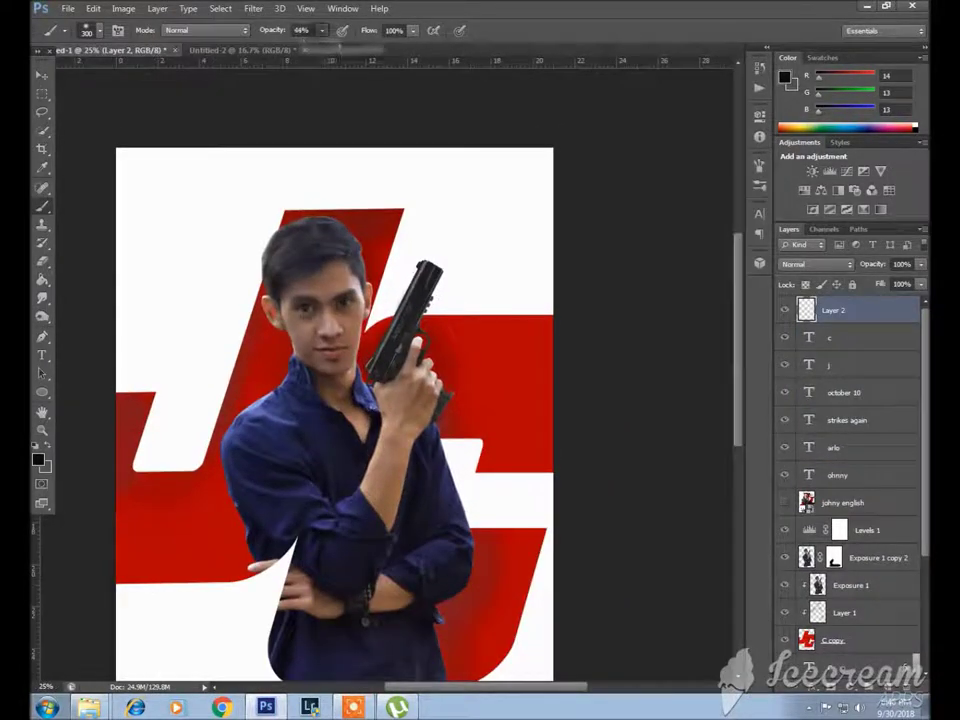
{"action": "left_click_drag", "start_coordinate": [874, 315], "coordinate": [850, 550]}
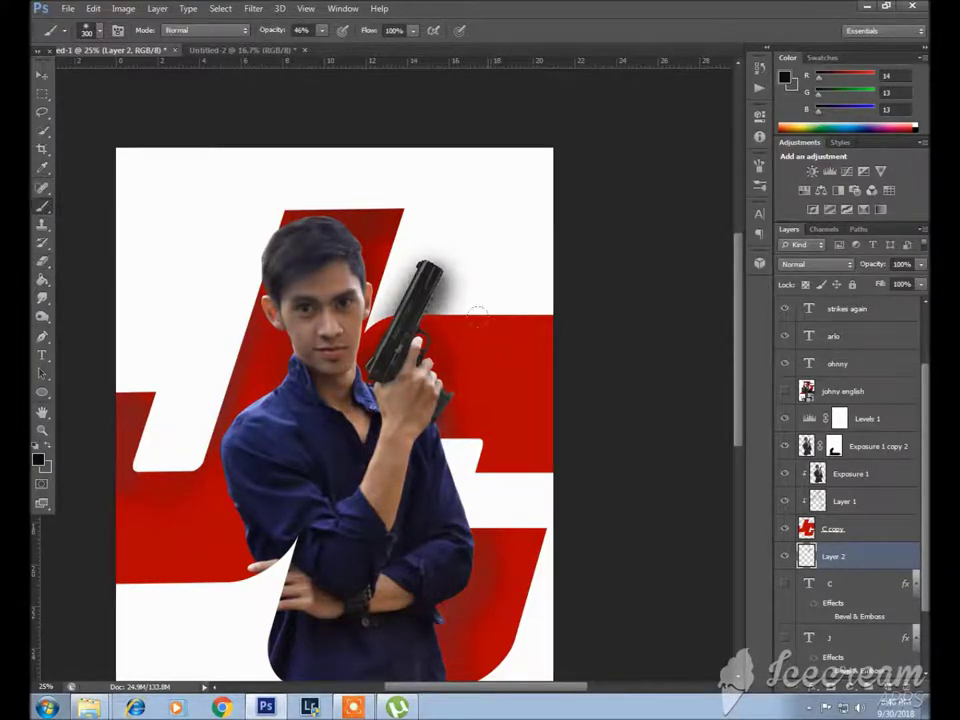
{"action": "key", "text": "ctrl+minus"}
{"action": "key", "text": "ctrl+minus"}
- Select the bottom title and date text layers for transforming
{"action": "key", "text": "v"}
{"action": "left_click", "coordinate": [840, 310]}
{"action": "left_click", "coordinate": [840, 447], "text": "shift"}
{"action": "key", "text": "ctrl+t"}
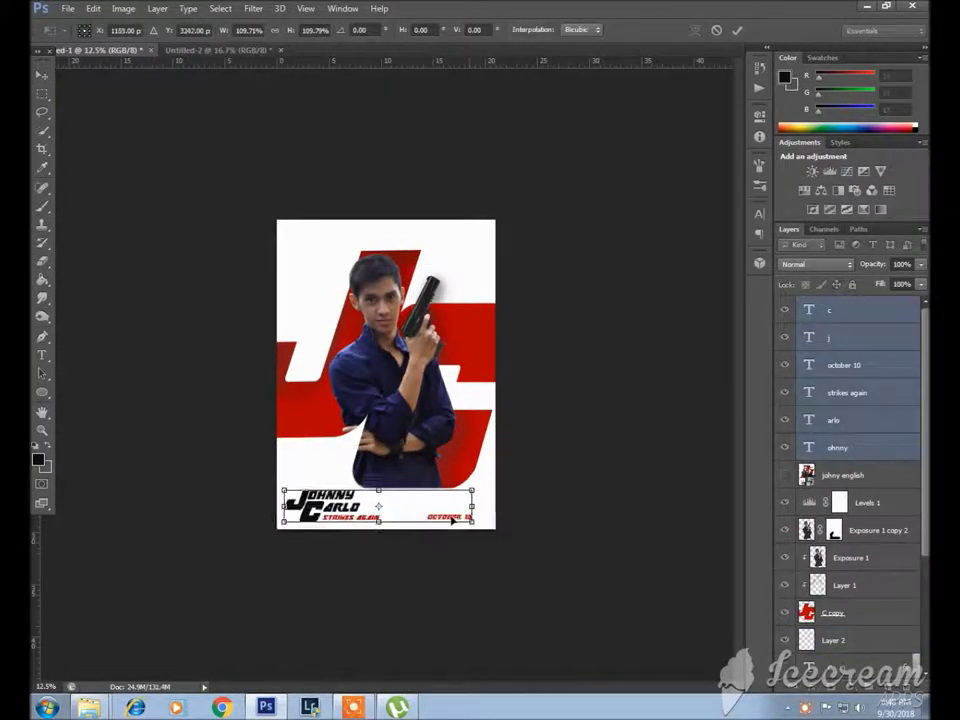
- Copy the red STRIKES AGAIN text to the top right as WHEN, then duplicate it for the next lines
{"action": "key", "text": "Return"}
{"action": "key", "text": "ctrl+plus"}
{"action": "key", "text": "ctrl+j"}
{"action": "left_click_drag", "start_coordinate": [371, 613], "coordinate": [452, 150]}
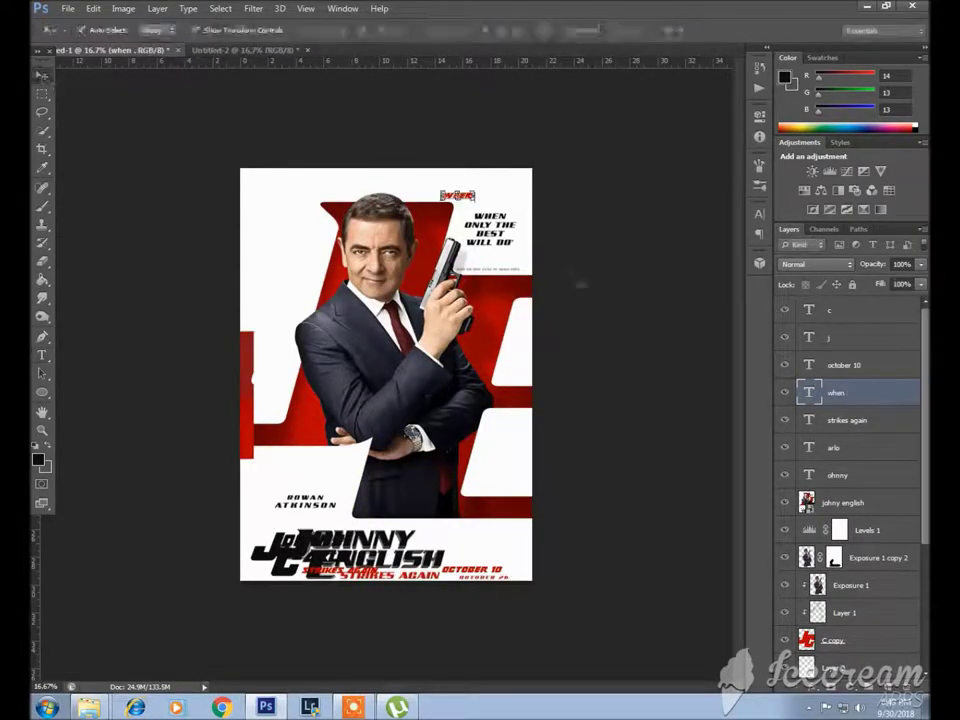
{"action": "key", "text": "ctrl+t"}
{"action": "key", "text": "Return"}
{"action": "key", "text": "ctrl+j"}
{"action": "double_click", "coordinate": [808, 392]}
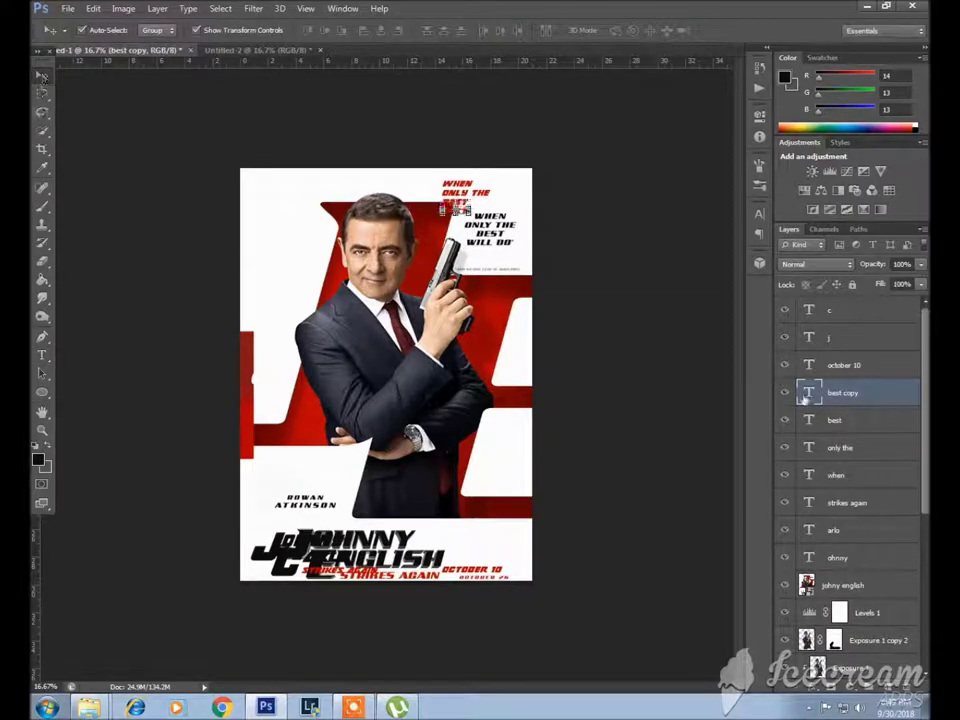
- Retype the last line as BEST WILL DO, hide the reference poster, and select the four tagline layers
{"action": "double_click", "coordinate": [806, 394]}
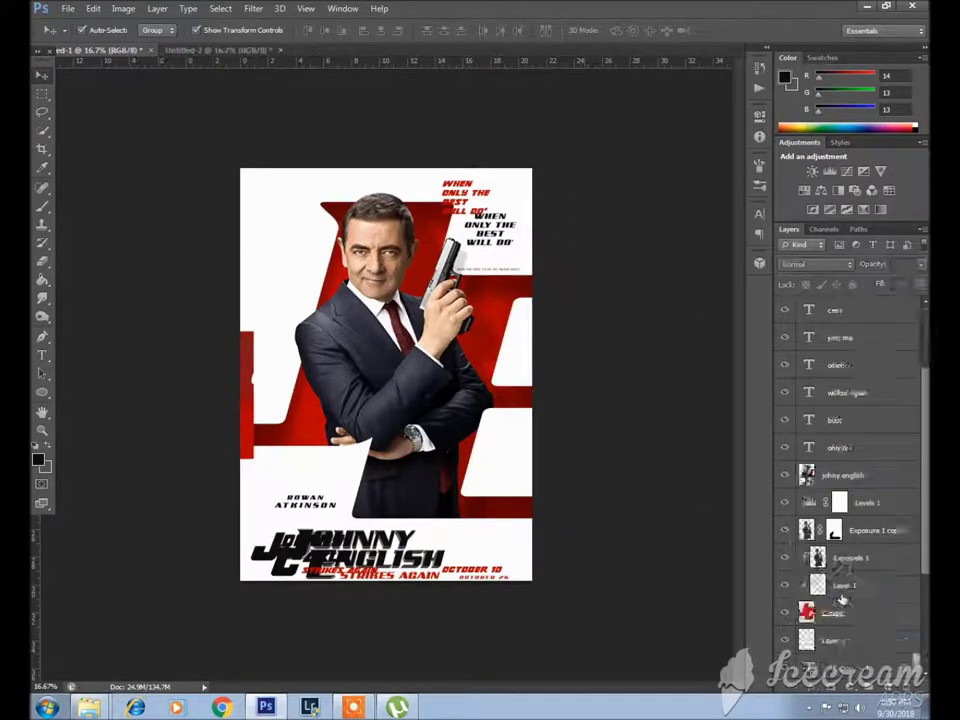
{"action": "left_click", "coordinate": [840, 392]}
{"action": "left_click", "coordinate": [785, 585]}
{"action": "left_click", "coordinate": [836, 475], "text": "shift"}
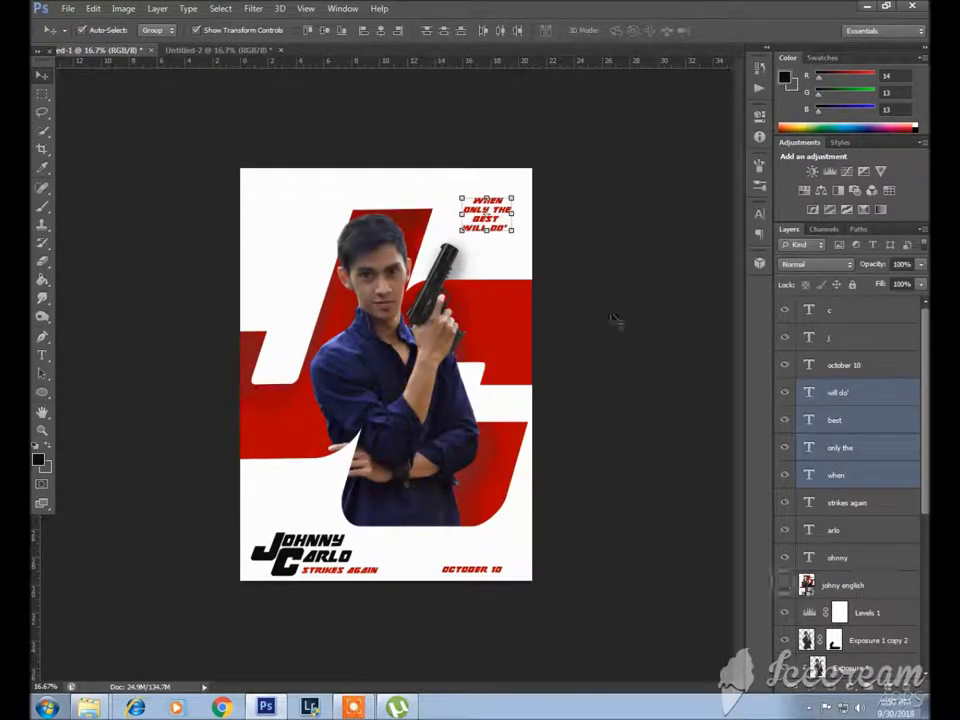
- Group the tagline lines as Group 1 with a black Color Overlay
{"action": "key", "text": "ctrl+g"}
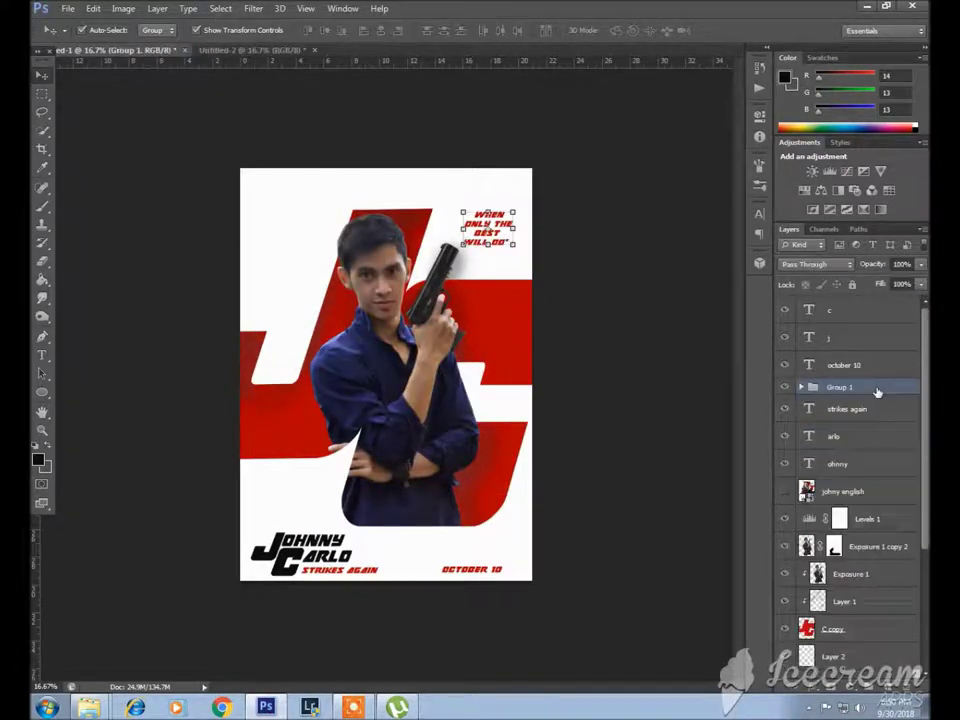
{"action": "double_click", "coordinate": [876, 390]}
{"action": "left_click", "coordinate": [782, 323]}
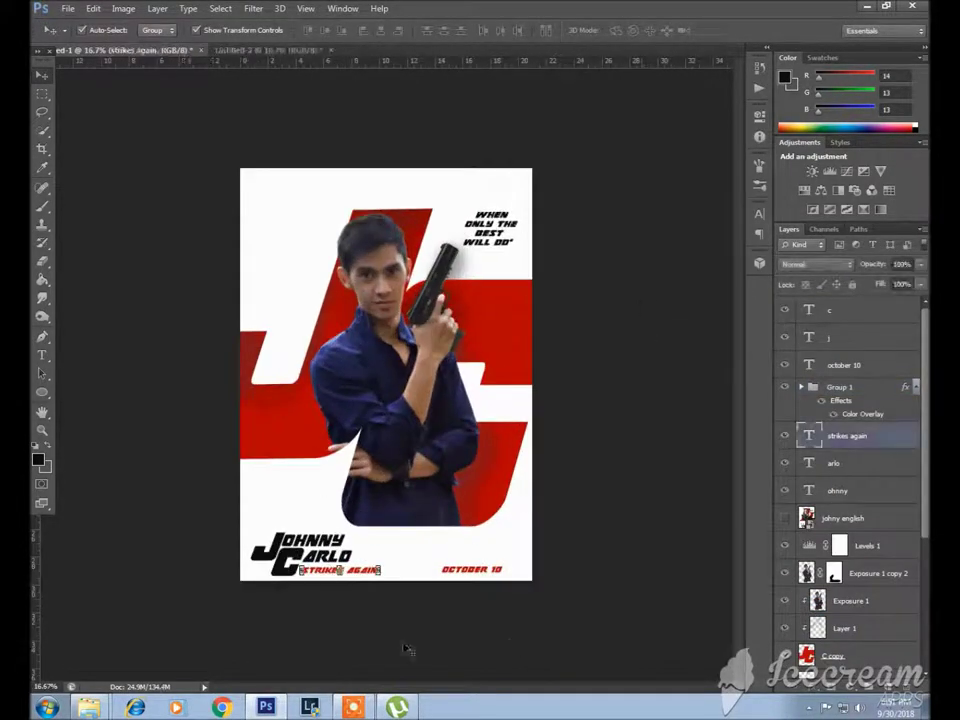
- Duplicate STRIKES AGAIN and retype it as a small 'and no one else is available' line
{"action": "key", "text": "ctrl+j"}
{"action": "key", "text": "ctrl+t"}
{"action": "key", "text": "Return"}
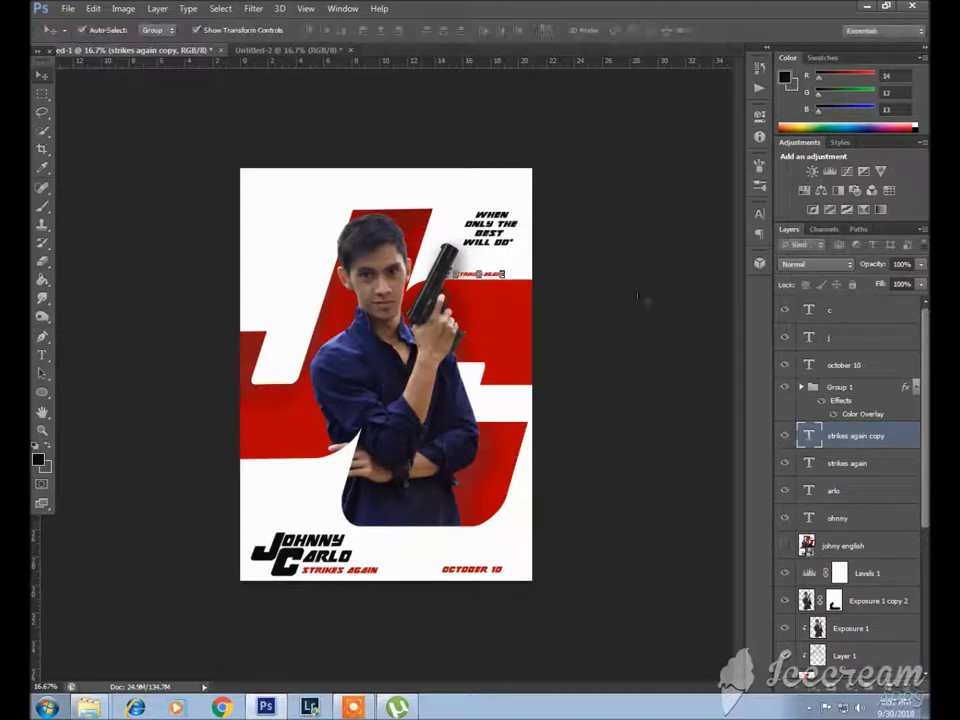
{"action": "double_click", "coordinate": [808, 440]}
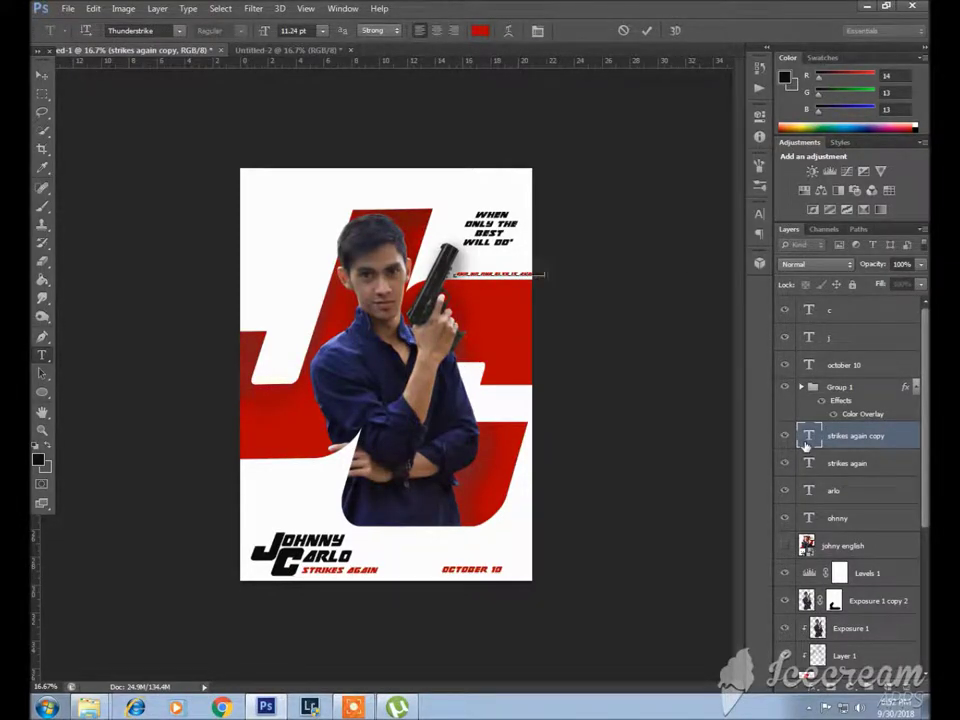
{"action": "key", "text": "ctrl+Return"}
{"action": "key", "text": "ctrl+t"}
{"action": "key", "text": "Return"}
- Set the new line's colour and place it under the top-right tagline
{"action": "left_click", "coordinate": [537, 30]}
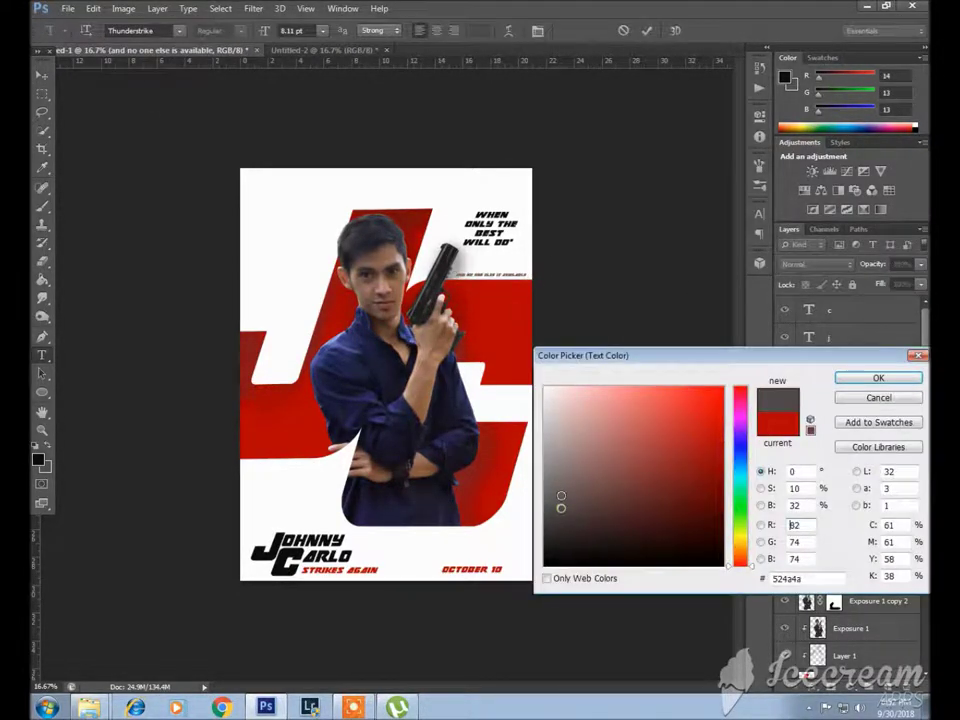
{"action": "left_click", "coordinate": [878, 377]}
{"action": "key", "text": "ctrl+plus"}
{"action": "key", "text": "v"}
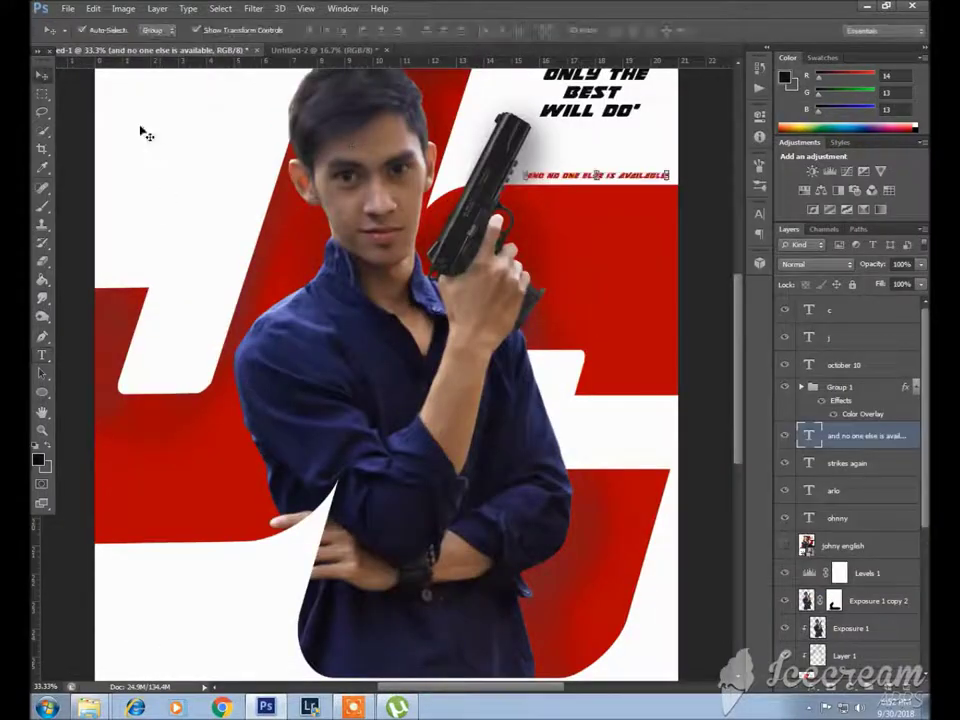
{"action": "key", "text": "ctrl+plus"}
{"action": "left_click_drag", "start_coordinate": [439, 392], "coordinate": [455, 447]}
- Recolour the 'and no one else is available' line dark grey
{"action": "double_click", "coordinate": [809, 436]}
{"action": "left_click", "coordinate": [537, 30]}
{"action": "left_click_drag", "start_coordinate": [553, 463], "coordinate": [561, 456]}
{"action": "left_click", "coordinate": [879, 377]}
- Widen the JOHNNY CARLO title slightly
{"action": "key", "text": "ctrl+0"}
{"action": "key", "text": "v"}
{"action": "left_click", "coordinate": [300, 605]}
{"action": "key", "text": "ctrl+t"}
{"action": "key", "text": "Return"}
{"action": "left_click", "coordinate": [300, 583]}
{"action": "key", "text": "ctrl+t"}
{"action": "key", "text": "Return"}
{"action": "key", "text": "ctrl+minus"}
- Fill the white Background with light grey using the Paint Bucket
{"action": "scroll", "coordinate": [850, 500], "scroll_direction": "down", "scroll_amount": 5}
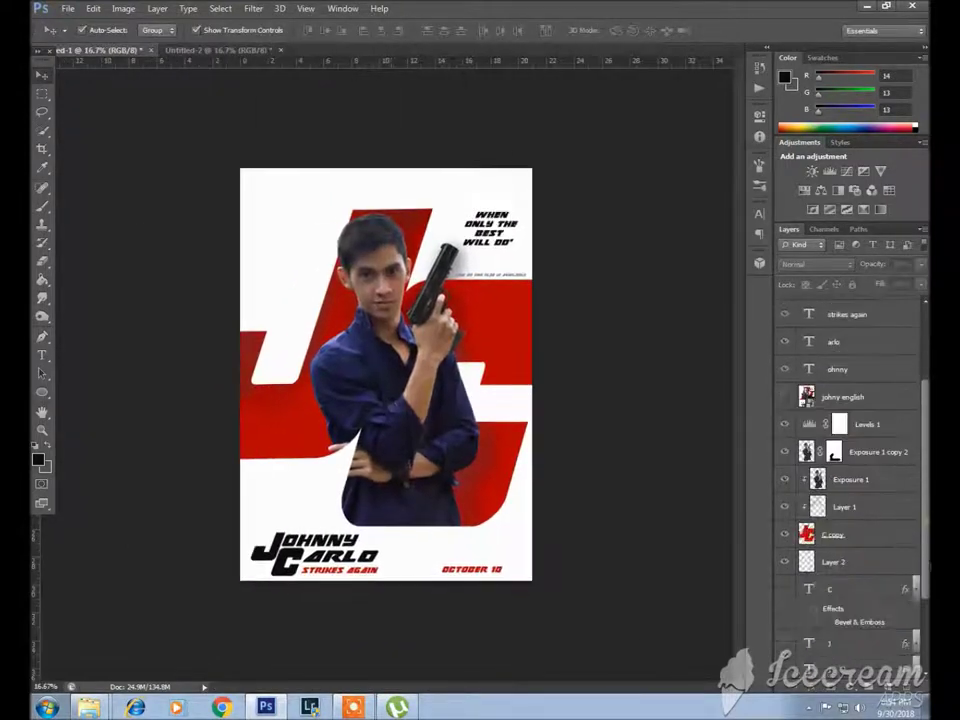
{"action": "left_click", "coordinate": [38, 459]}
{"action": "left_click", "coordinate": [876, 377]}
{"action": "key", "text": "g"}
{"action": "left_click", "coordinate": [325, 319]}
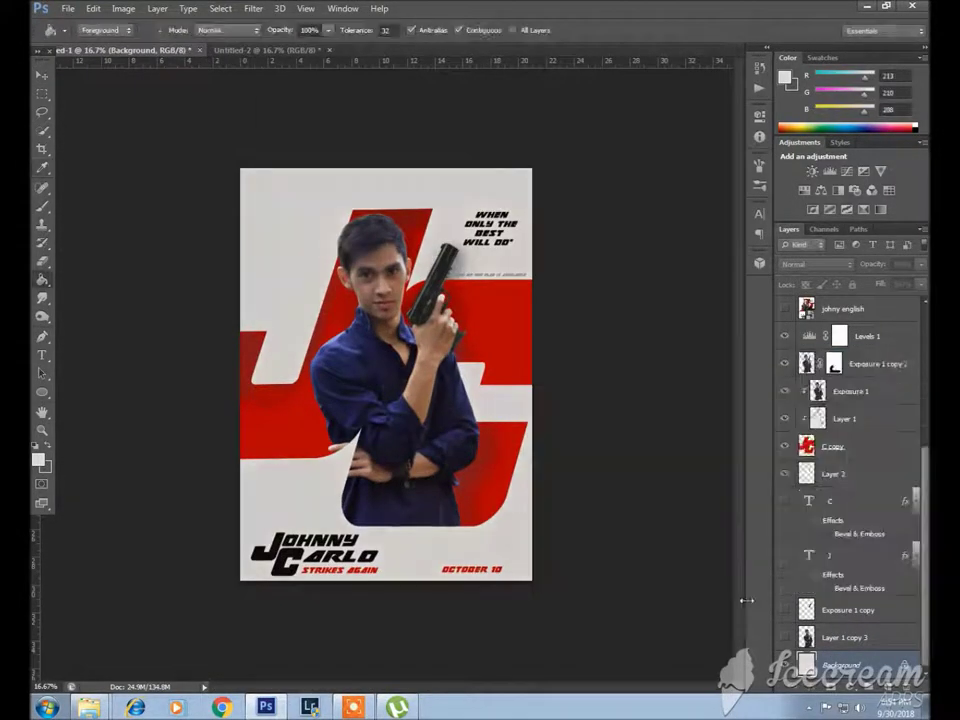
{"action": "key", "text": "v"}
{"action": "left_click", "coordinate": [833, 446]}
- Set the JC letters' drop shadow distance to 24 px
{"action": "left_click_drag", "start_coordinate": [738, 442], "coordinate": [750, 450]}
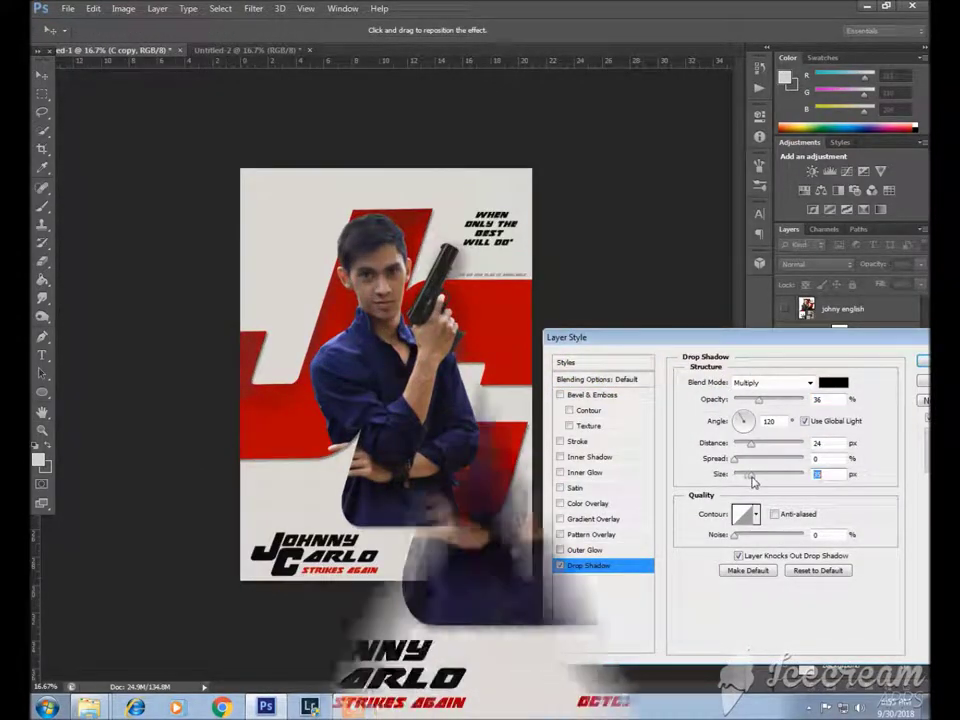